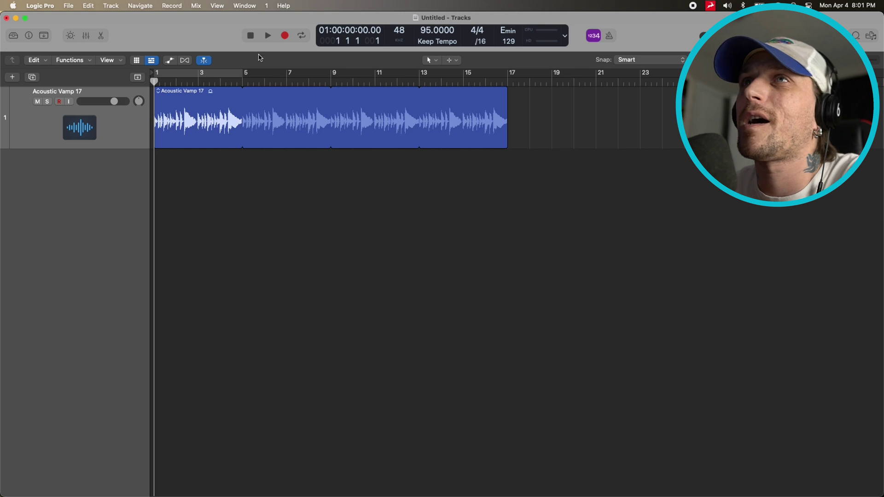
# Listen to the opening of the Acoustic Vamp 17 track and return the playhead to the start
pyautogui.press('space')
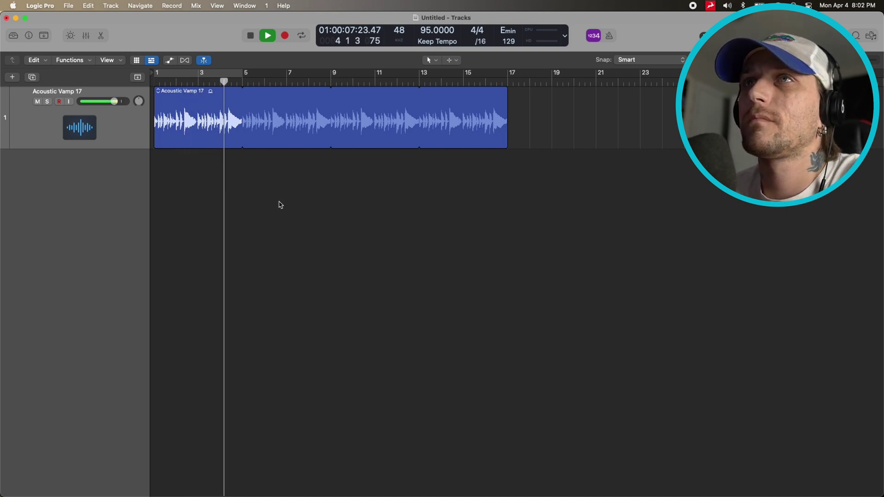
pyautogui.press('space')
pyautogui.press('Return')
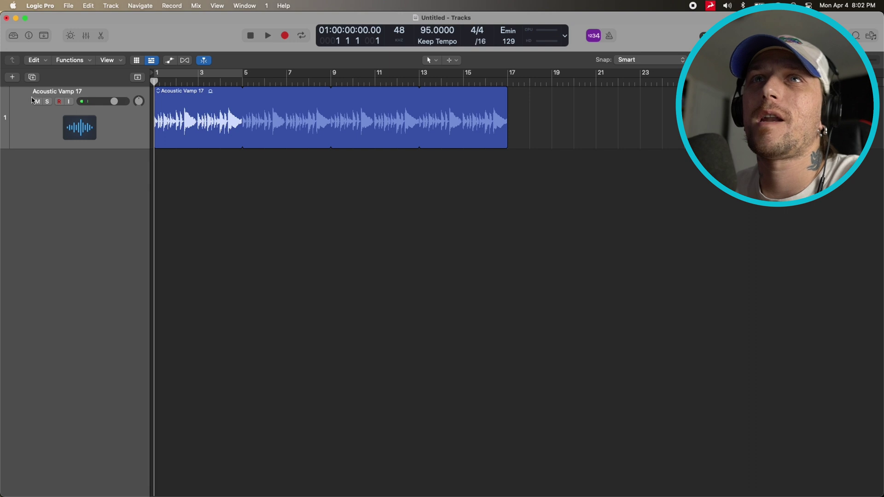
# Create a new Drummer track with the Songwriter genre
pyautogui.click(12, 78)
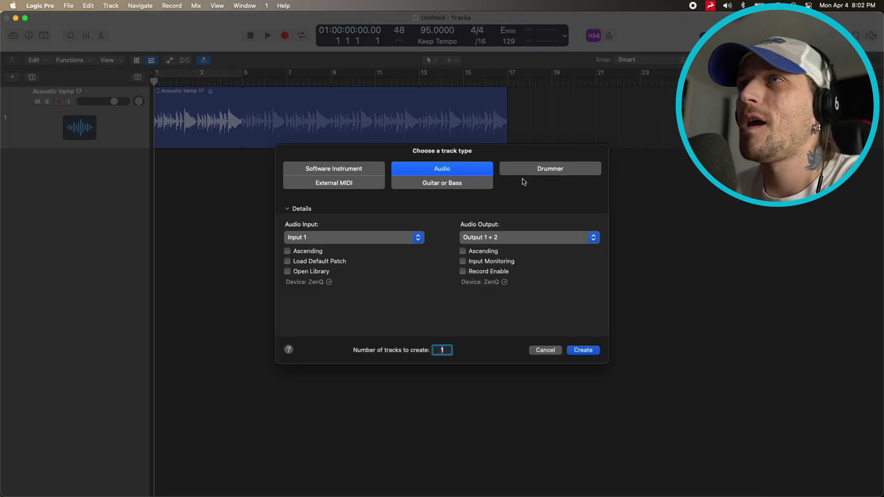
pyautogui.click(559, 169)
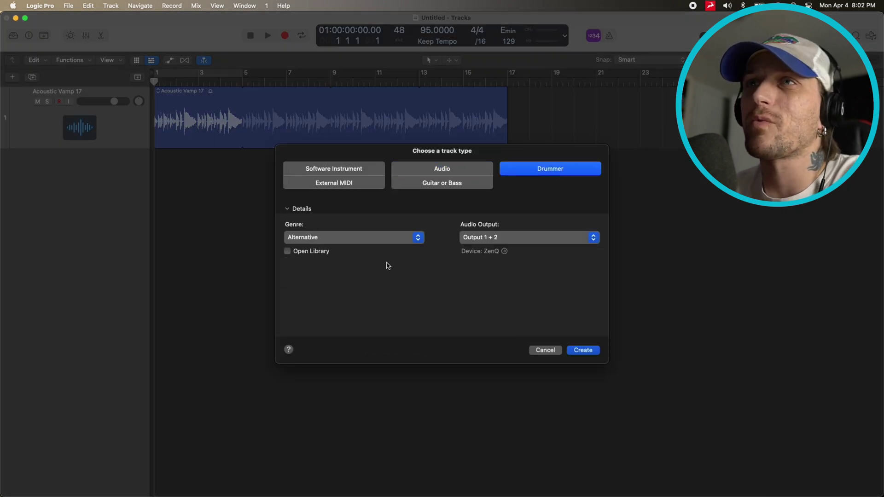
pyautogui.click(352, 239)
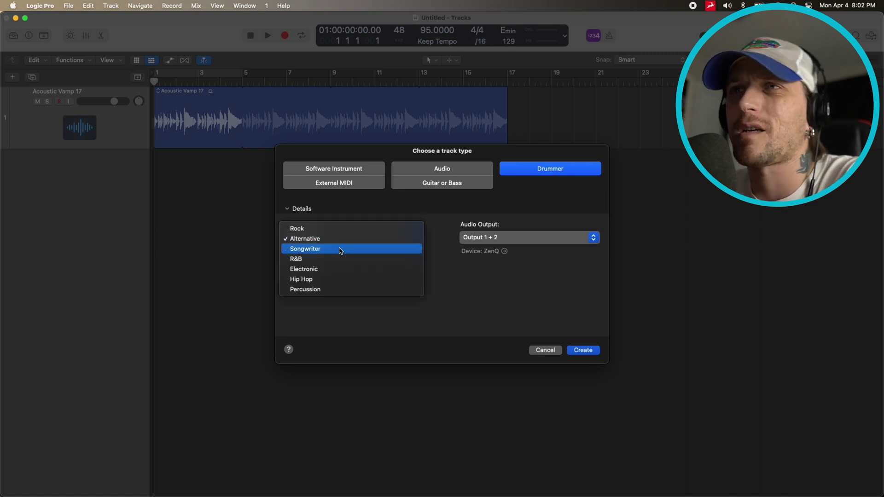
pyautogui.click(341, 249)
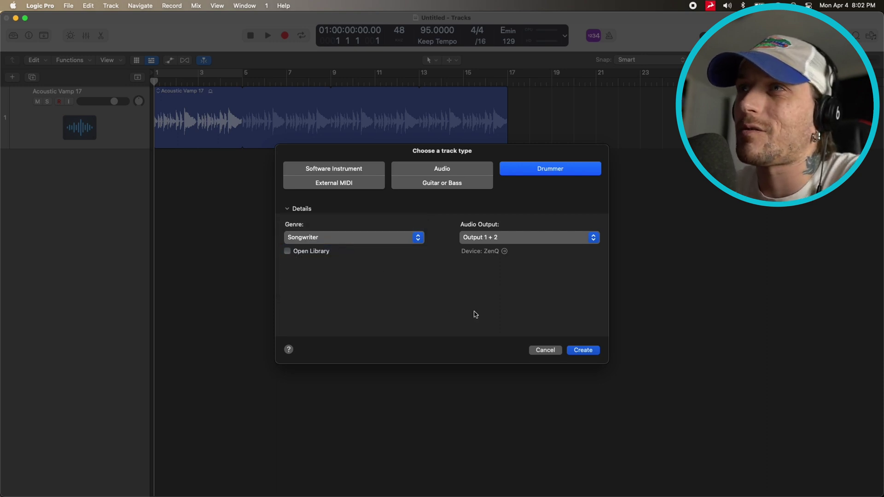
pyautogui.click(585, 352)
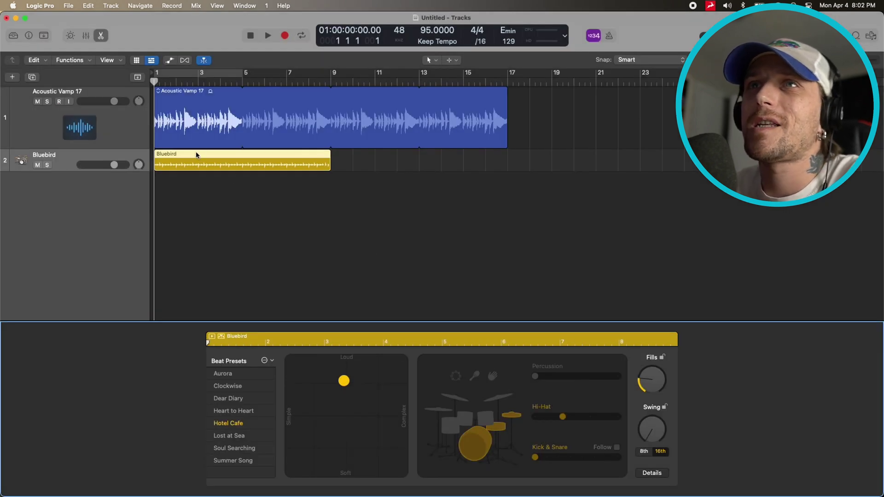
# Make the Bluebird drummer track taller and show the Library with its drummers and sounds
pyautogui.moveTo(104, 171); pyautogui.dragTo(103, 201)
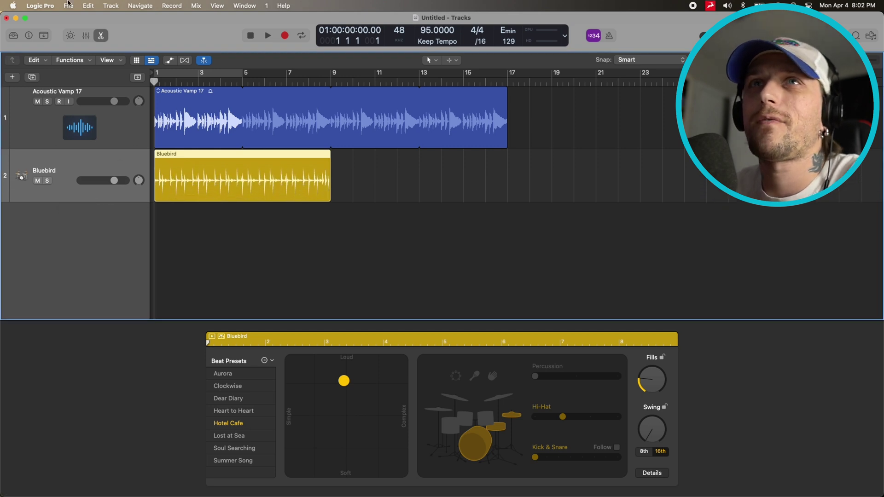
pyautogui.click(12, 35)
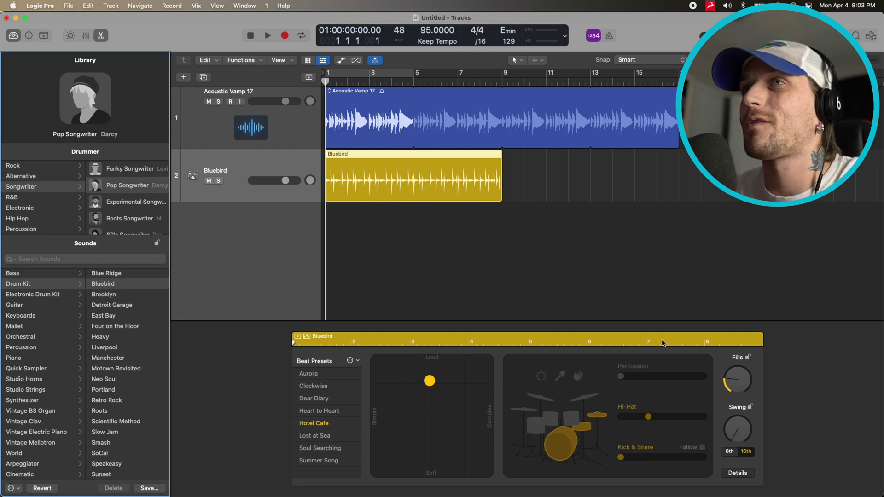
# Make the drummer's kick and snare follow the Acoustic Vamp 17 track
pyautogui.click(702, 448)
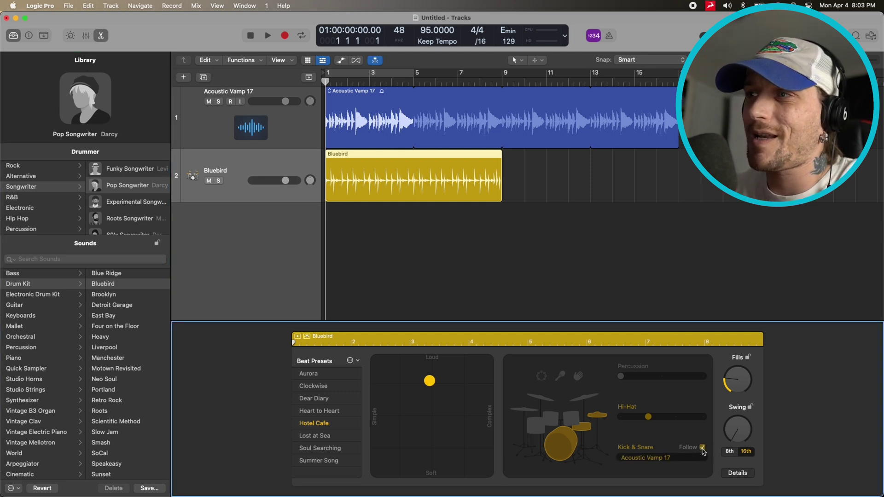
pyautogui.click(657, 459)
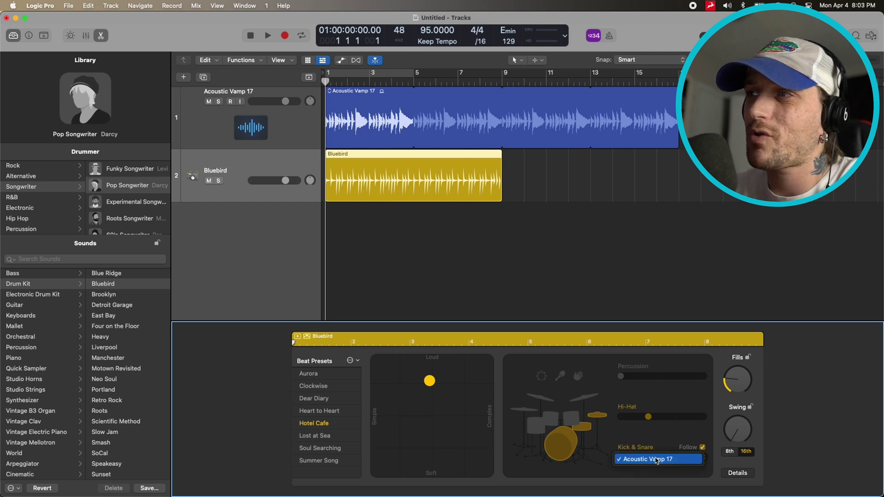
pyautogui.click(650, 461)
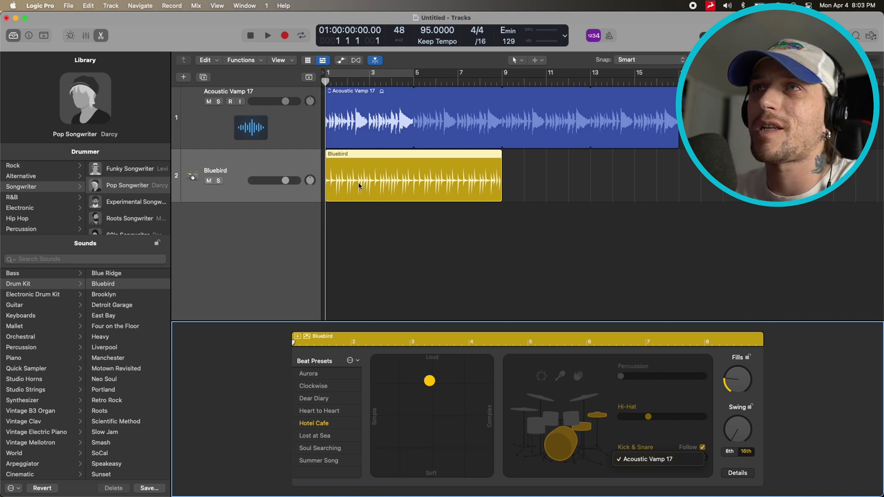
pyautogui.click(663, 441)
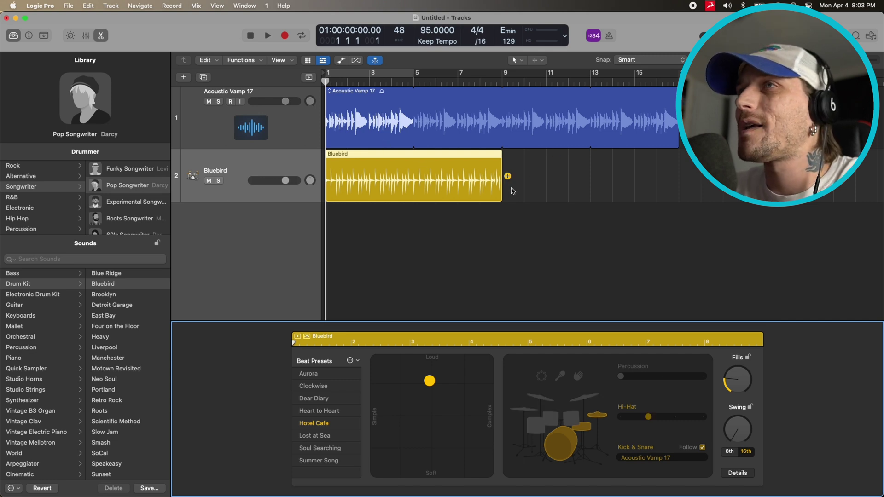
# Try resizing the Bluebird region to end at bar 17, at bar 9 and slightly past bar 9
pyautogui.moveTo(501, 191); pyautogui.dragTo(679, 184)
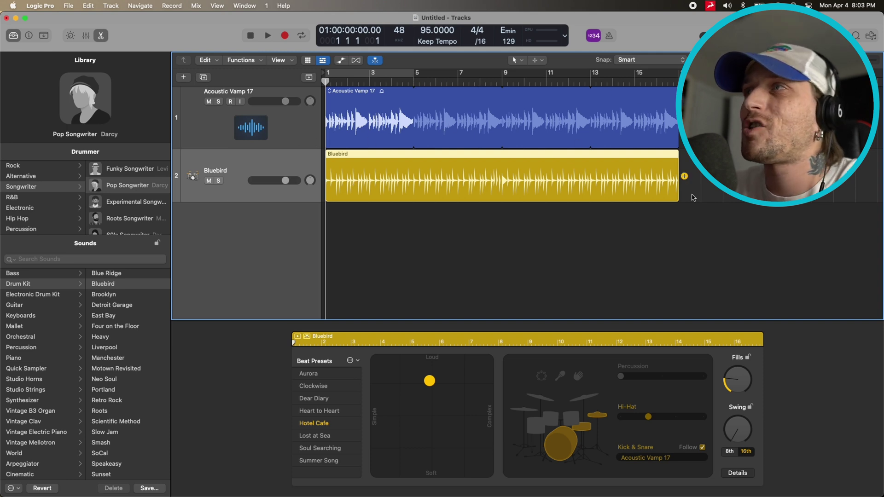
pyautogui.moveTo(678, 194); pyautogui.dragTo(502, 182)
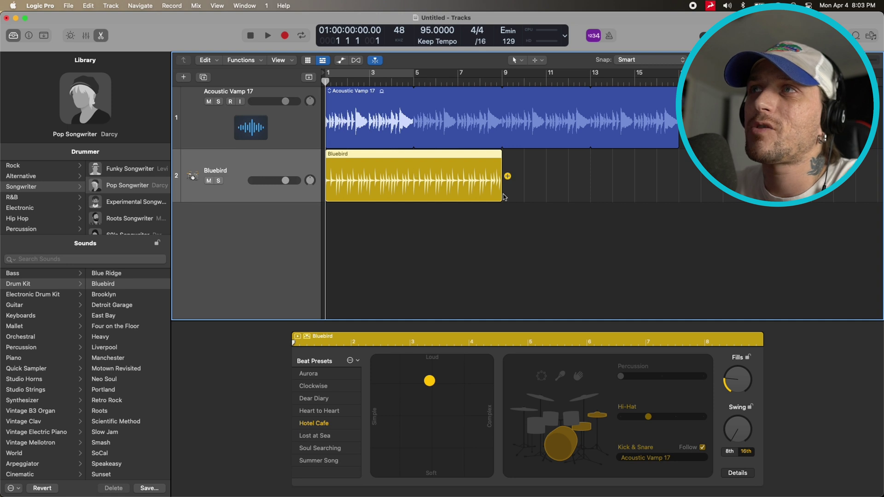
pyautogui.moveTo(500, 195); pyautogui.dragTo(507, 188)
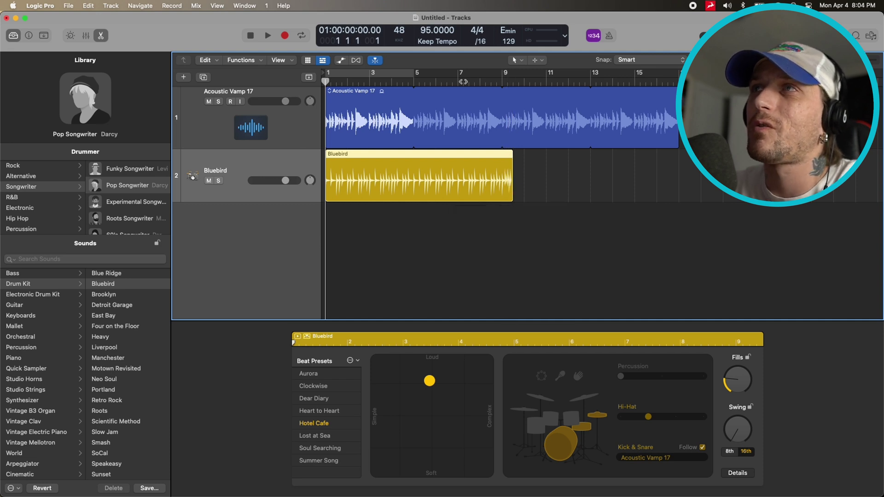
# Play the song from bar 7 and raise the Bluebird track's volume slightly during playback
pyautogui.click(458, 82)
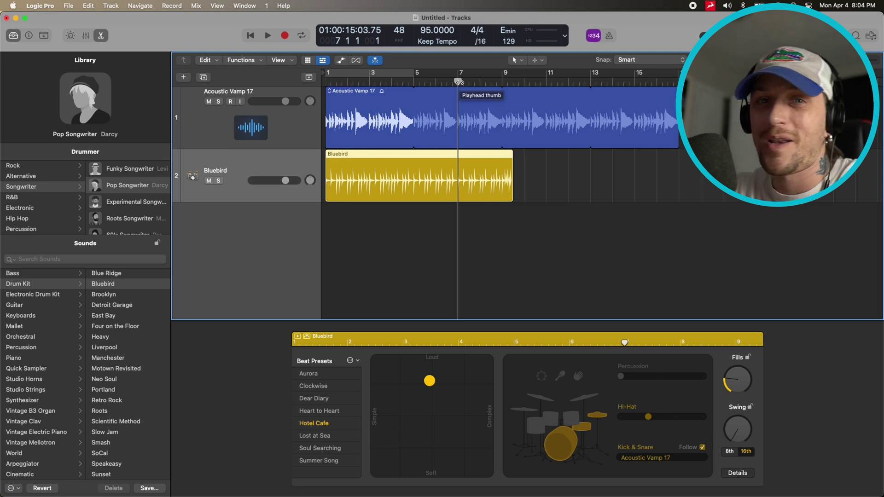
pyautogui.press('space')
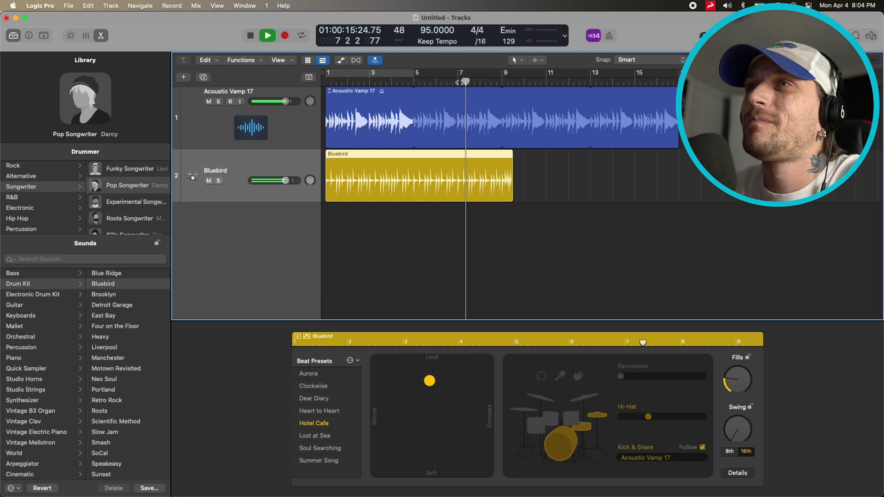
pyautogui.moveTo(305, 175); pyautogui.dragTo(309, 175)
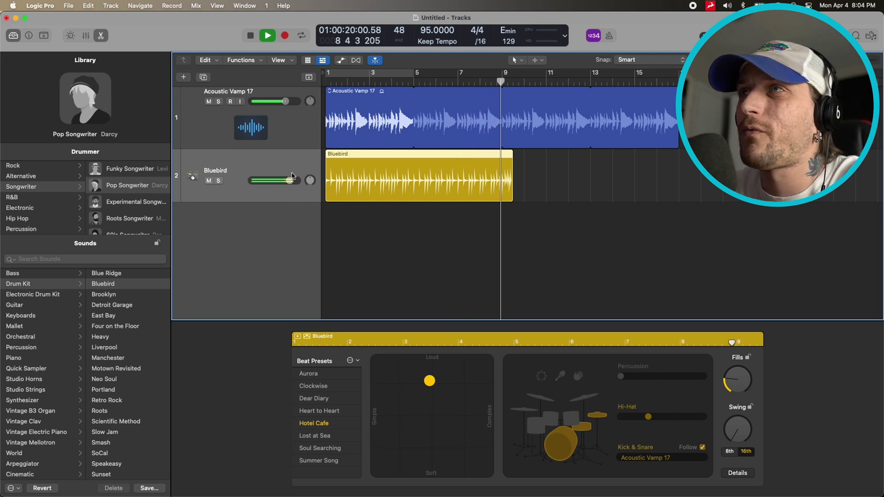
pyautogui.press('space')
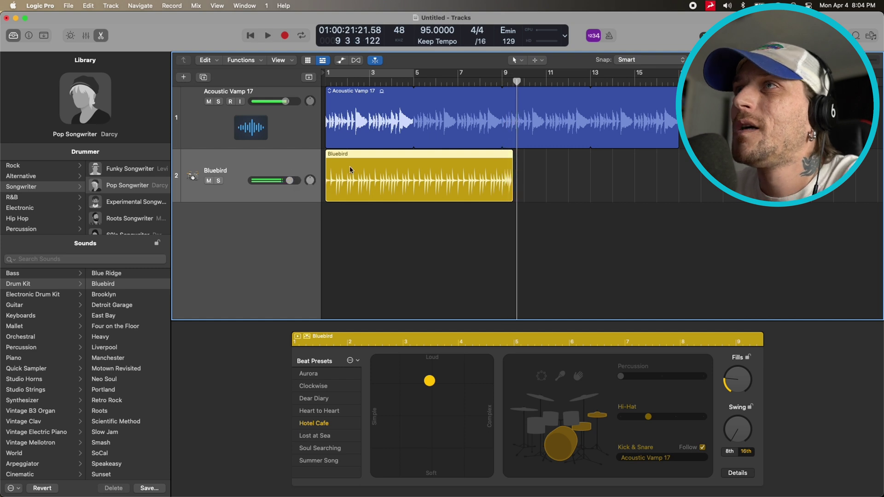
# Trim the Bluebird region to end at bar 9, and return the playhead to the start after listening
pyautogui.moveTo(512, 194); pyautogui.dragTo(501, 194)
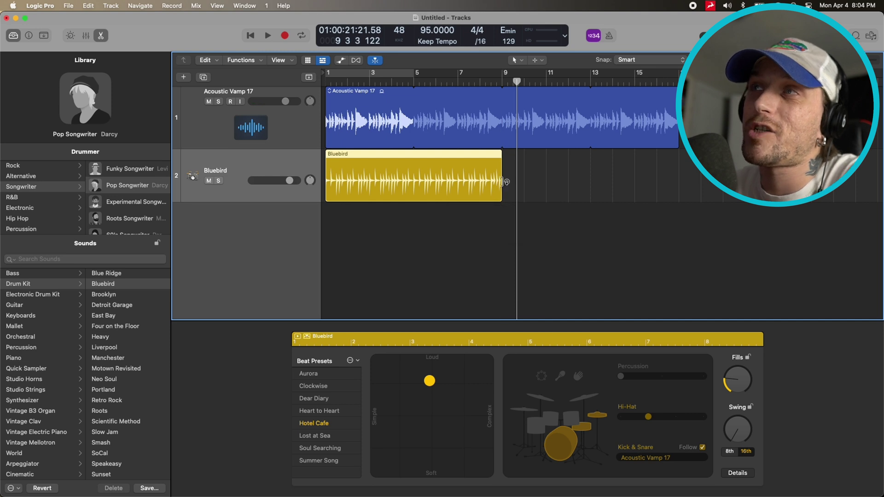
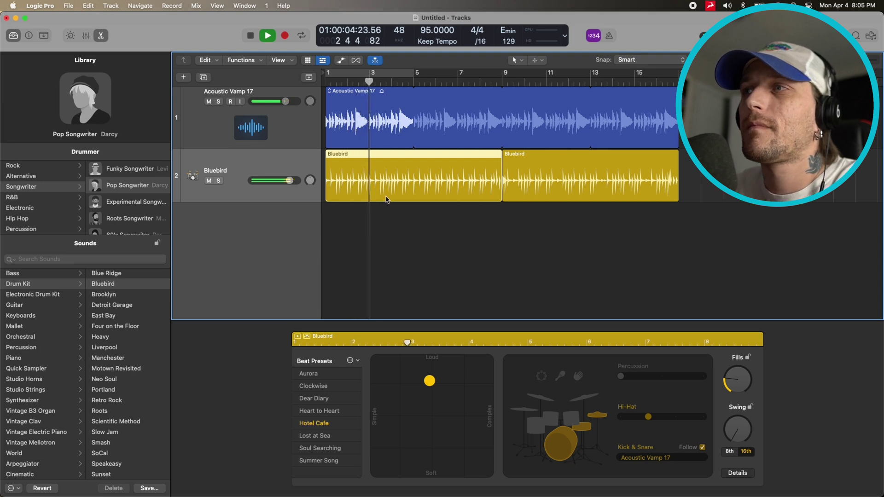
pyautogui.press('space')
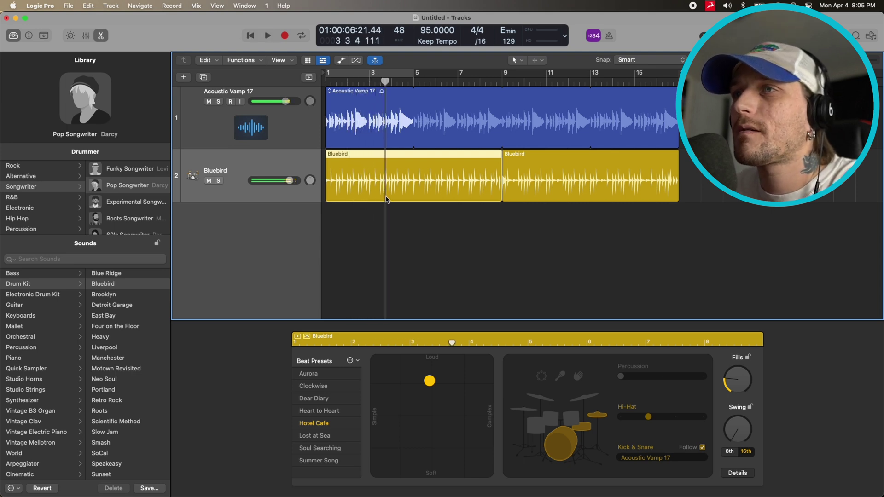
pyautogui.click(250, 36)
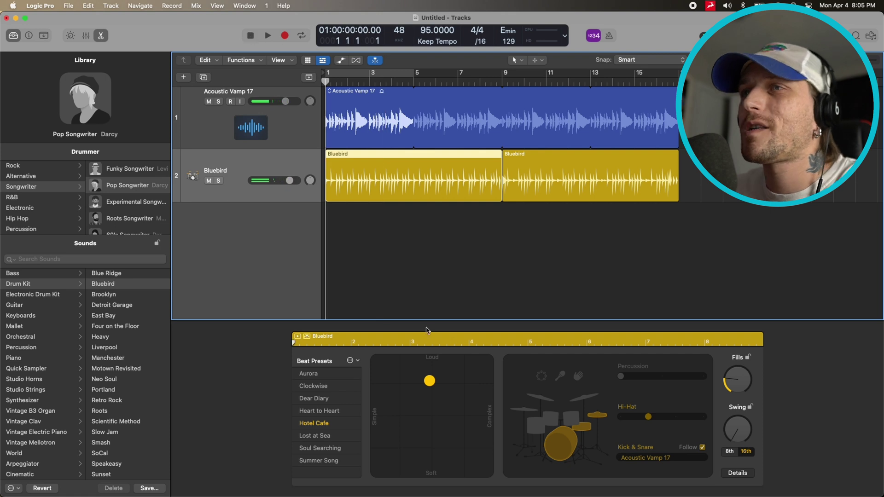
# Set the first Bluebird region's beat to the simplest extreme, about midway between loud and soft
pyautogui.moveTo(427, 380); pyautogui.dragTo(367, 415)
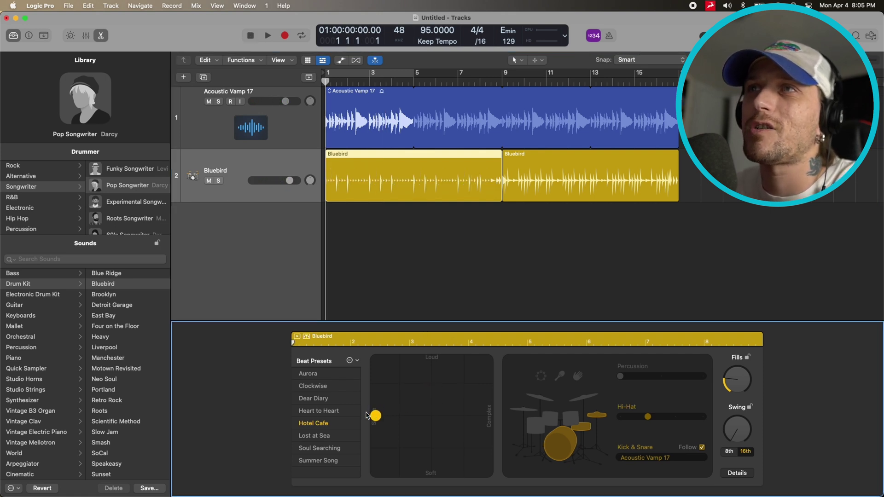
pyautogui.hscroll(1, 432, 217)
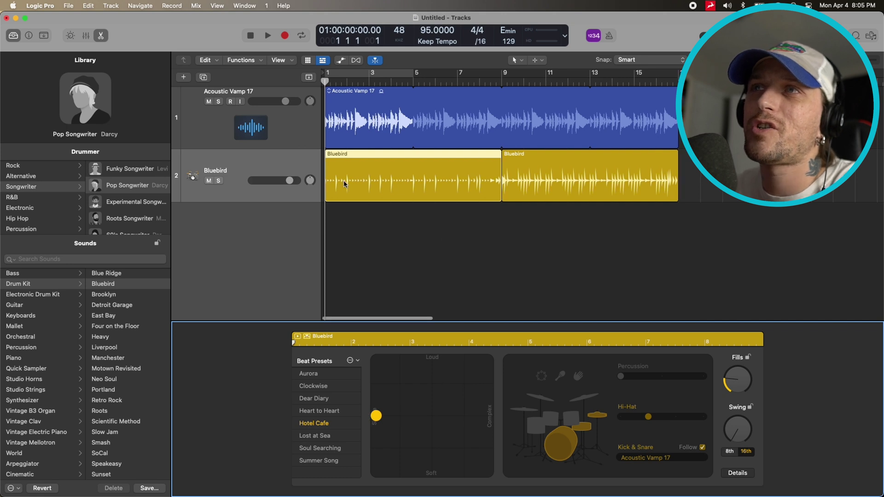
pyautogui.hscroll(-1, 463, 184)
pyautogui.hscroll(1, 552, 177)
pyautogui.hscroll(1, 544, 176)
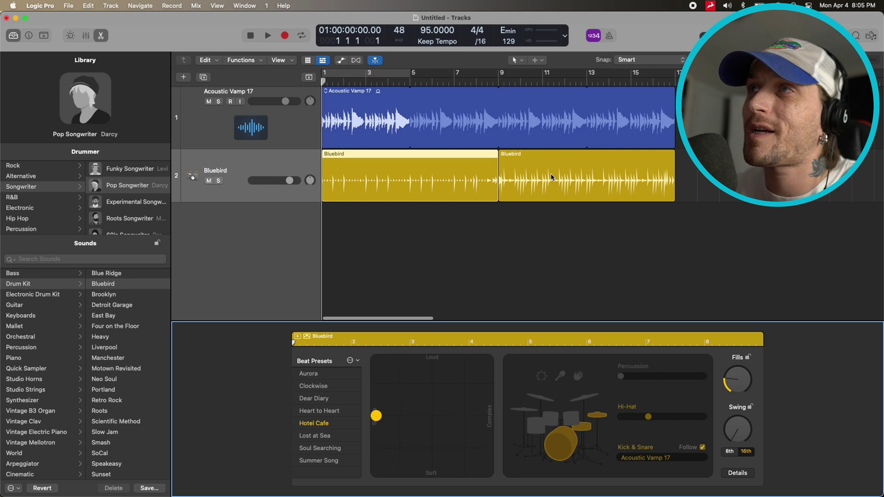
# Compare the beat settings of the two Bluebird regions and add a third drummer region starting at bar 17
pyautogui.click(551, 177)
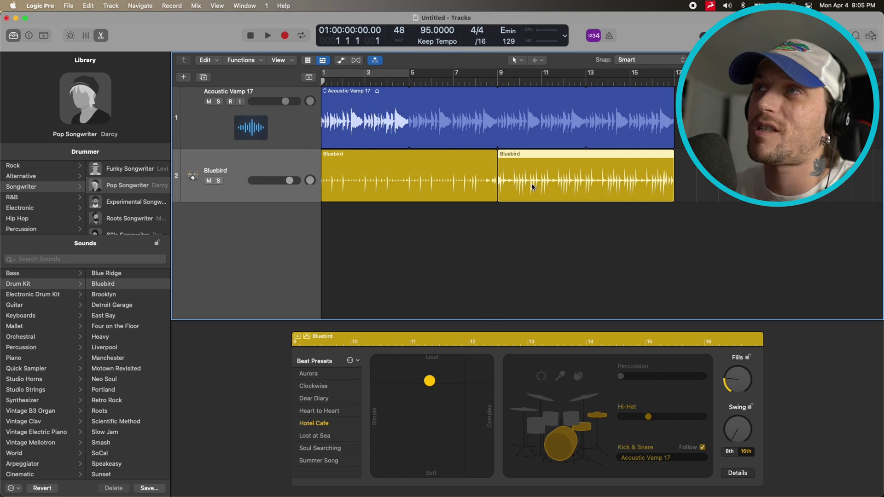
pyautogui.click(414, 184)
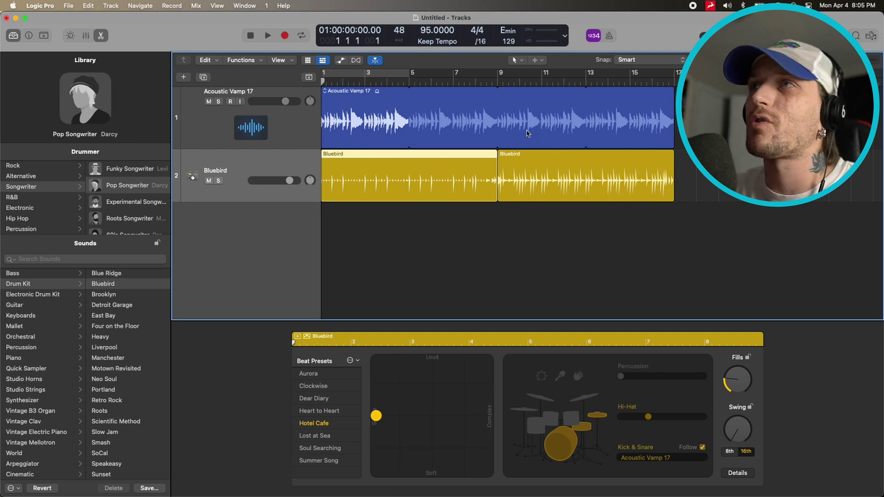
pyautogui.click(549, 163)
pyautogui.moveTo(682, 196)
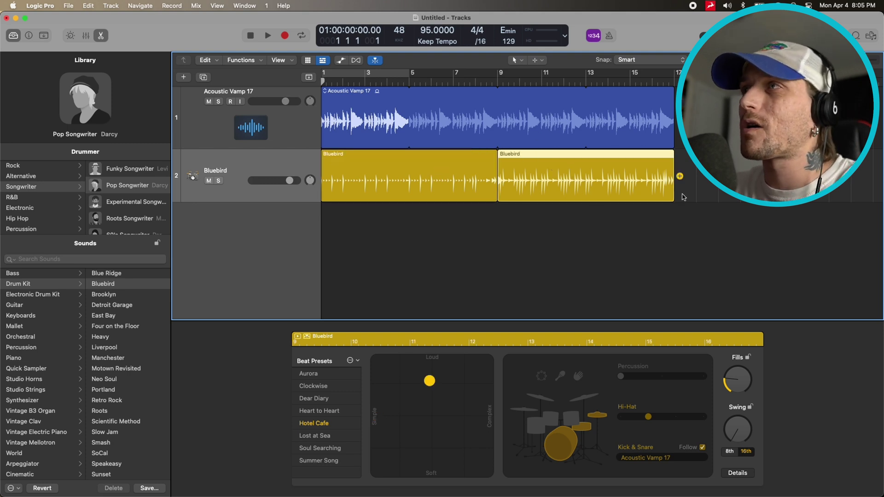
pyautogui.click(679, 176)
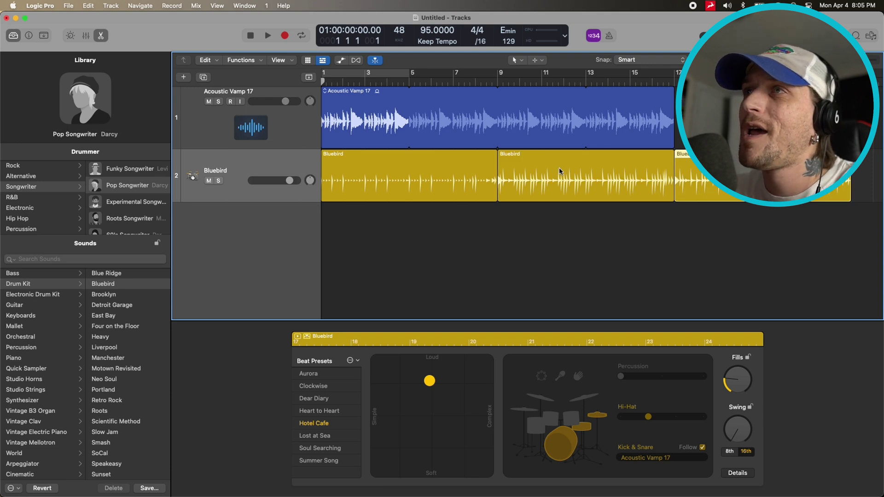
# Rename the first drummer region as Intro
pyautogui.click(344, 158)
pyautogui.rightClick(343, 158)
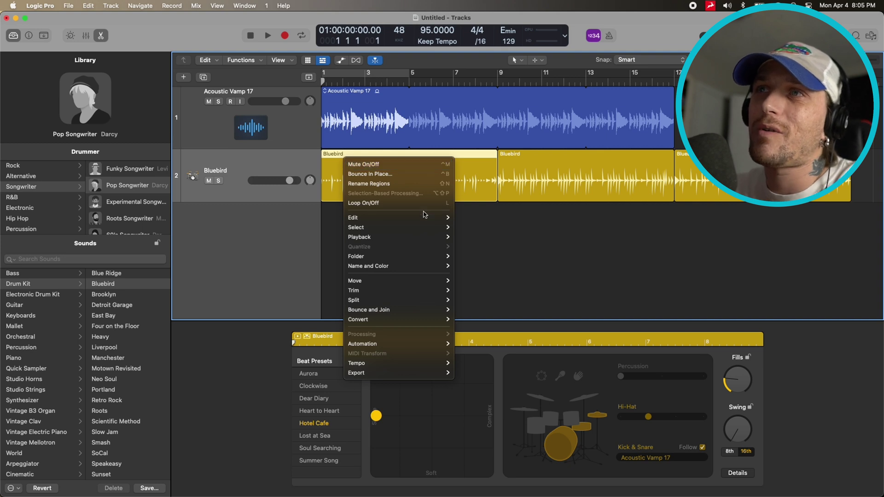
pyautogui.moveTo(422, 266)
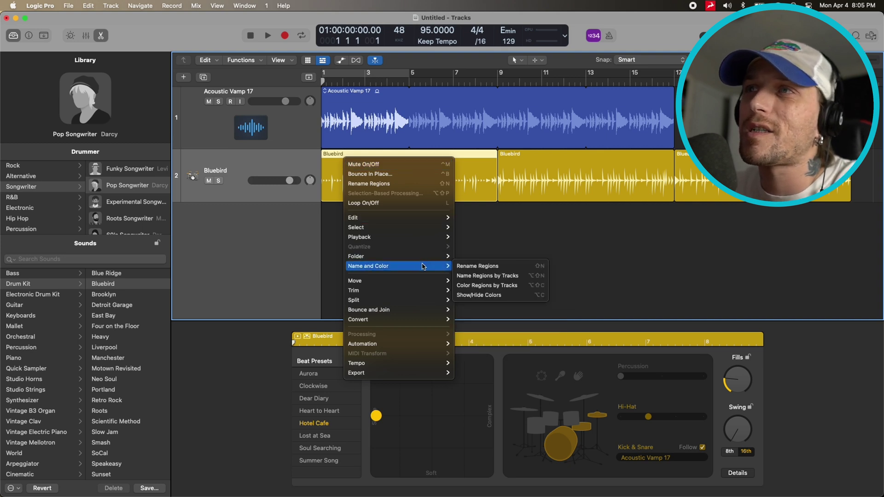
pyautogui.click(475, 267)
pyautogui.write('Intro')
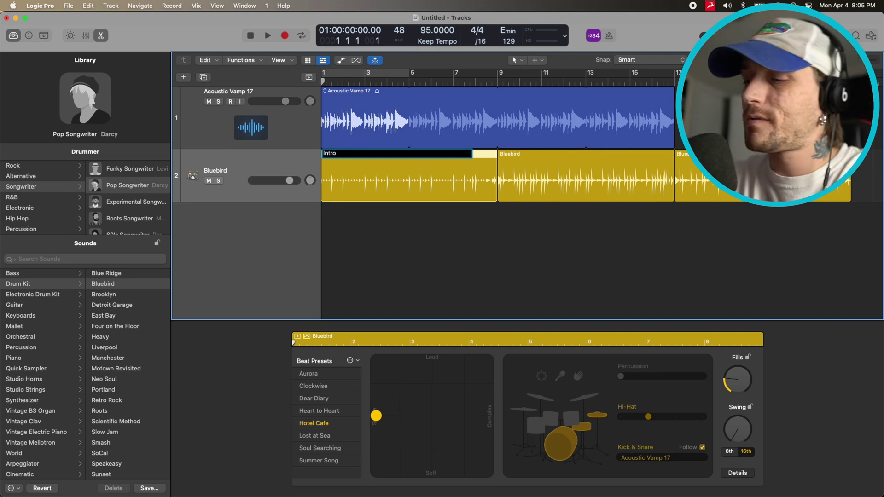
pyautogui.press('Return')
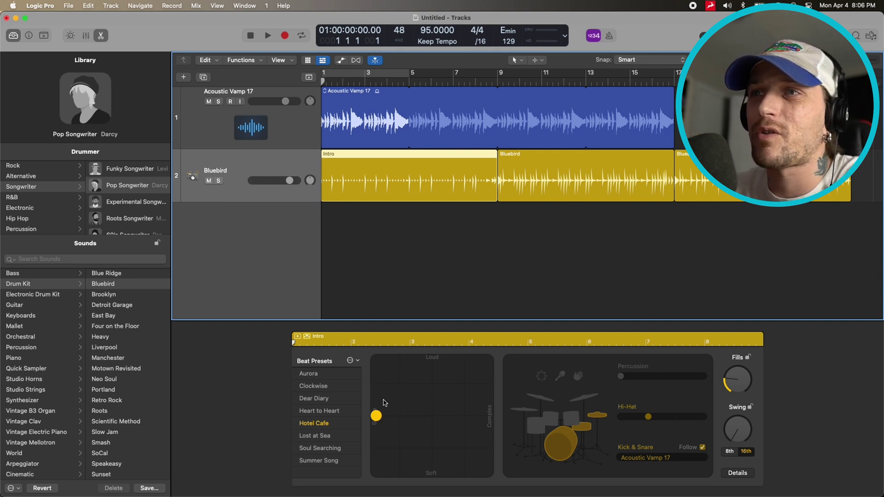
# Play the opening of the Intro region and raise the Bluebird drummer track's volume slightly
pyautogui.click(377, 418)
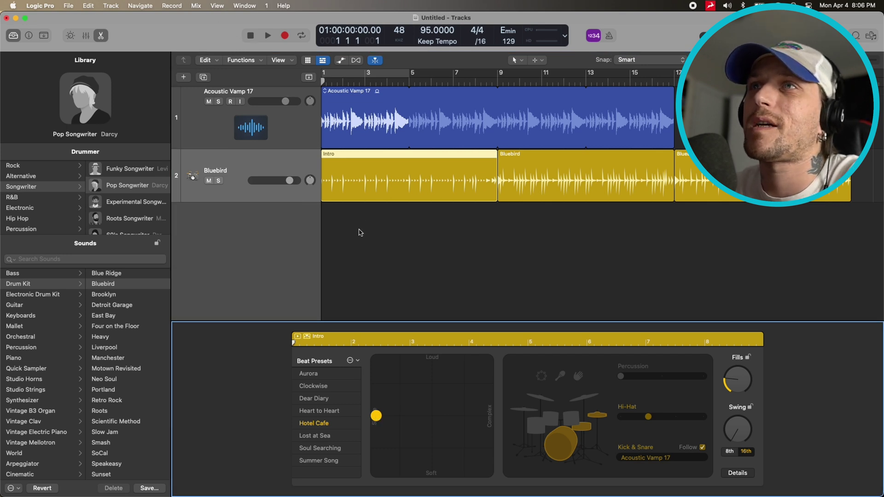
pyautogui.press('space')
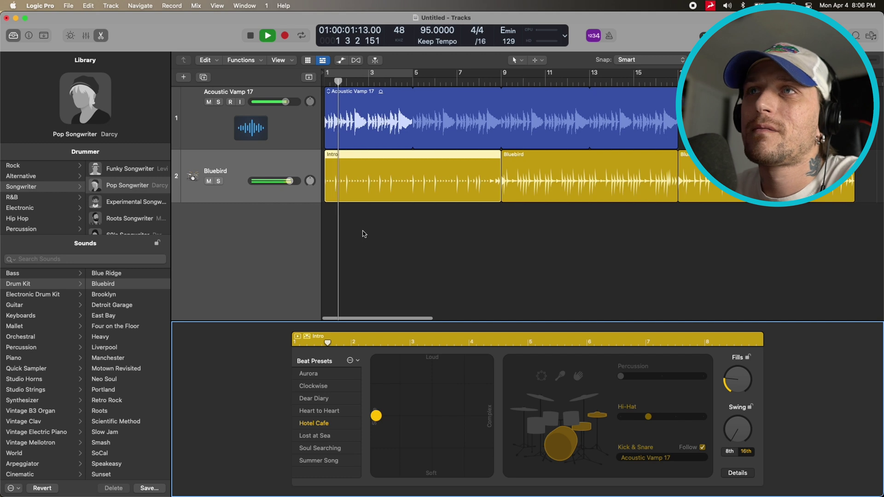
pyautogui.moveTo(289, 181); pyautogui.dragTo(292, 181)
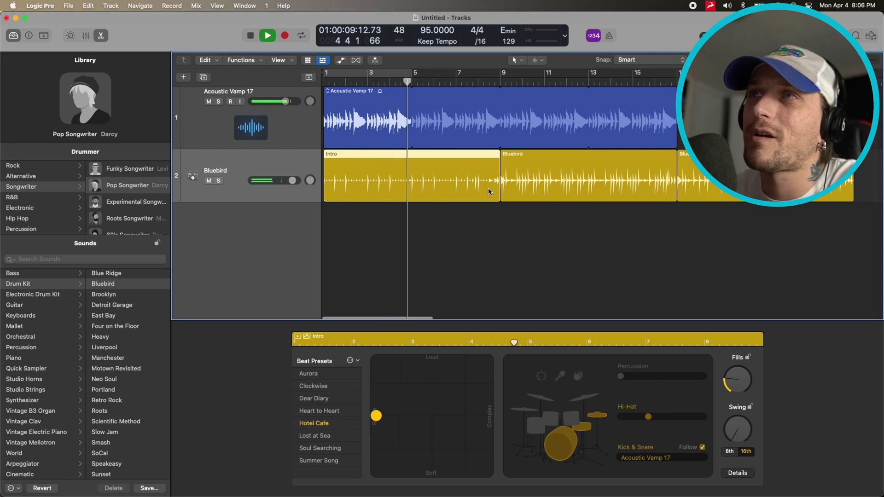
pyautogui.press('space')
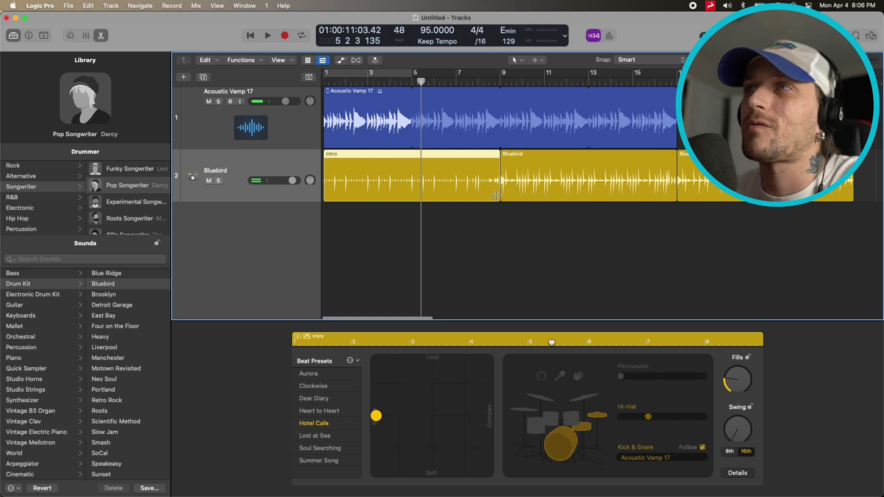
# Shorten the Intro region to end at bar 5, checking the transition by playback, and return the playhead to the start
pyautogui.moveTo(500, 190); pyautogui.dragTo(414, 170)
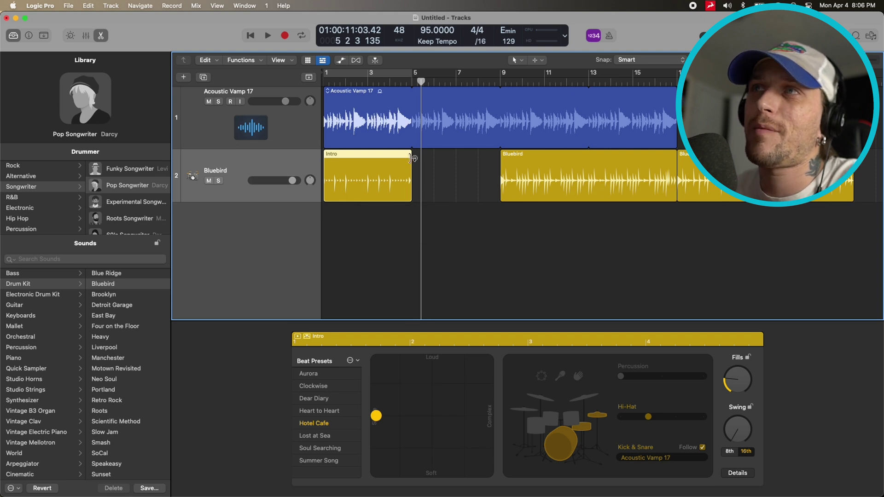
pyautogui.moveTo(412, 161)
pyautogui.mouseDown()
pyautogui.moveTo(458, 160)
pyautogui.moveTo(408, 162)
pyautogui.mouseUp()
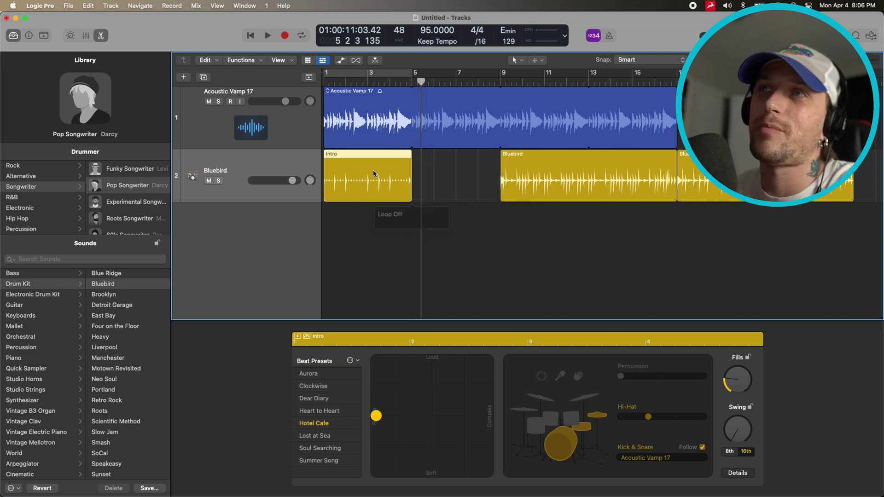
pyautogui.moveTo(412, 200); pyautogui.dragTo(413, 186)
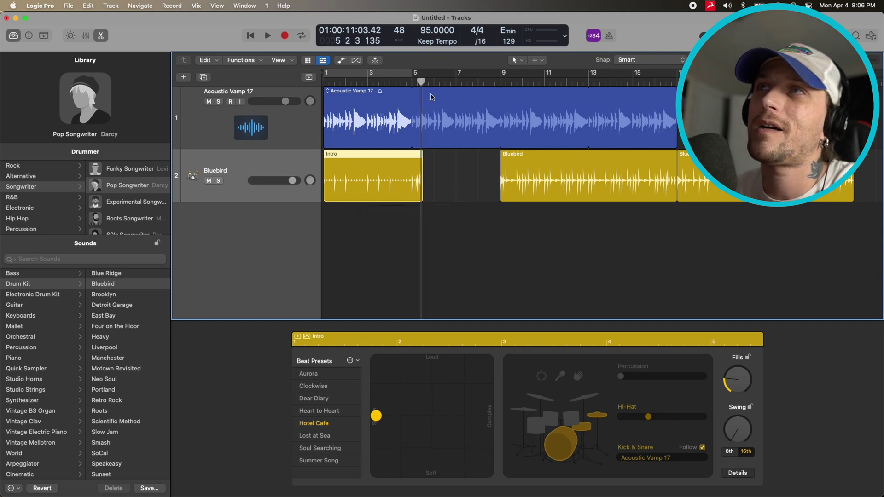
pyautogui.click(401, 83)
pyautogui.press('space')
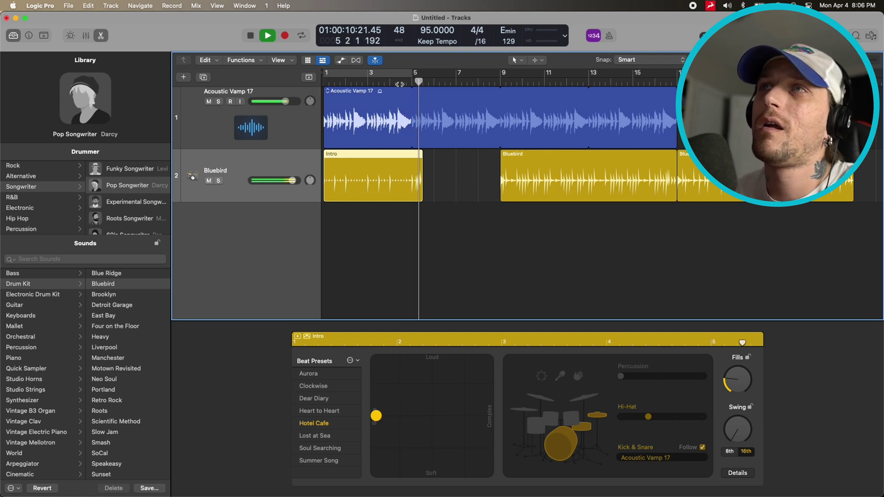
pyautogui.press('space')
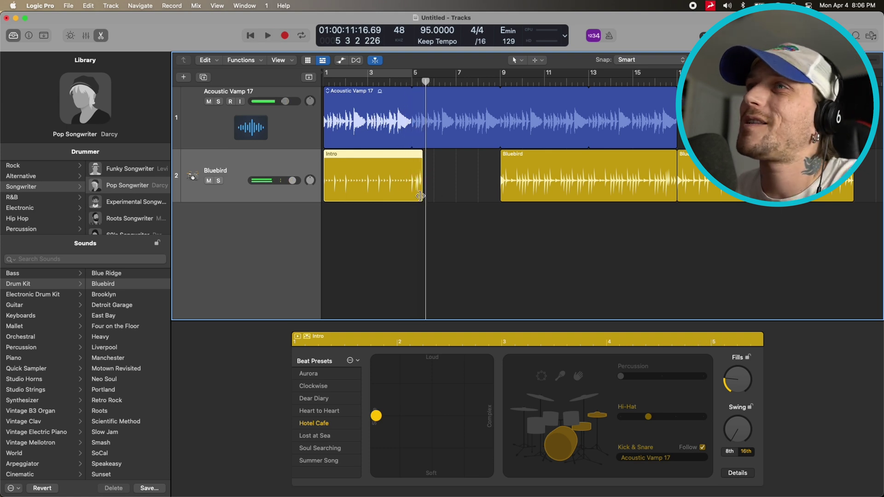
pyautogui.moveTo(420, 195); pyautogui.dragTo(423, 178)
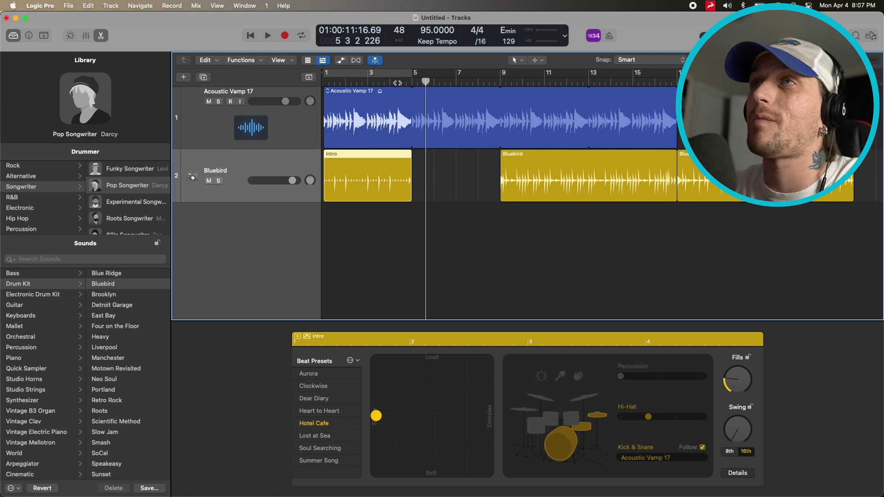
pyautogui.moveTo(396, 84); pyautogui.dragTo(321, 84)
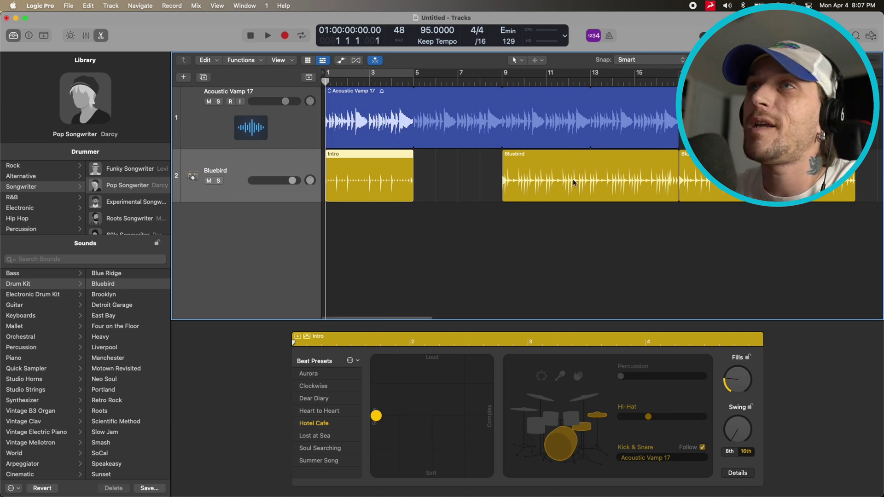
# Move the second drummer region to start at bar 5 and rename it Verse 1
pyautogui.moveTo(545, 192); pyautogui.dragTo(459, 166)
pyautogui.rightClick(459, 166)
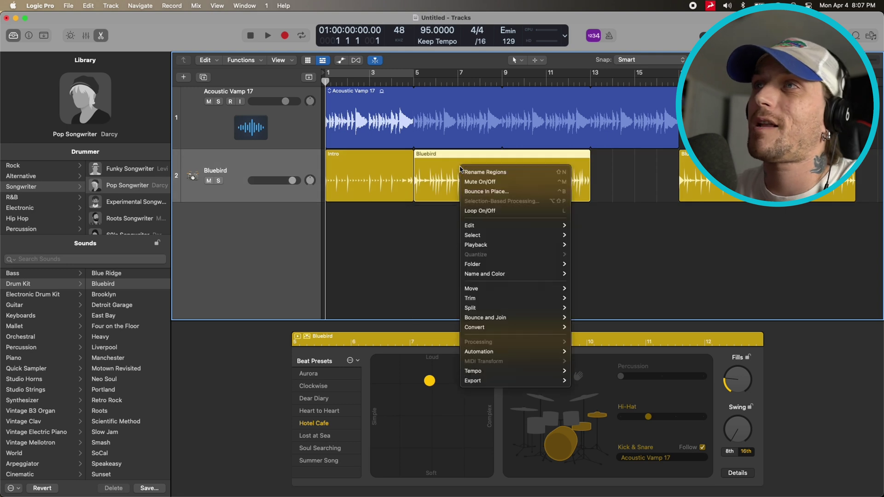
pyautogui.click(485, 172)
pyautogui.write('Verse 1')
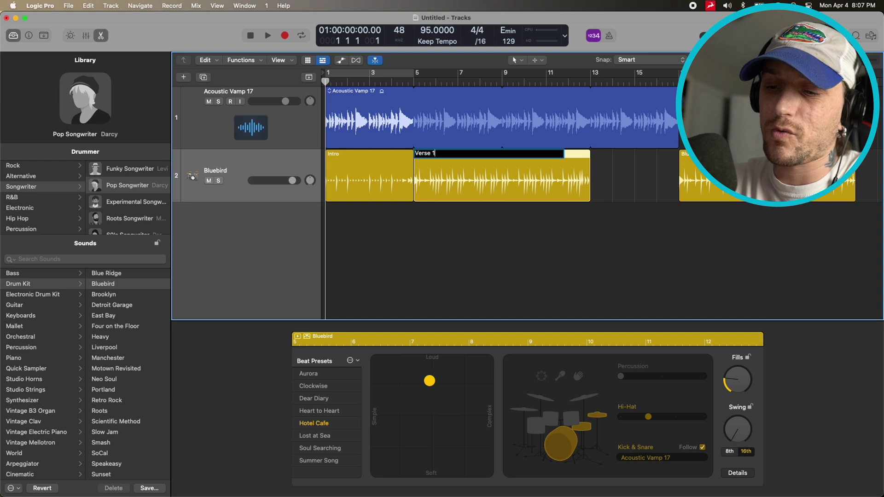
pyautogui.press('Return')
# Play the song from the start through the Intro into the first bars of Verse 1
pyautogui.hscroll(1, 389, 72)
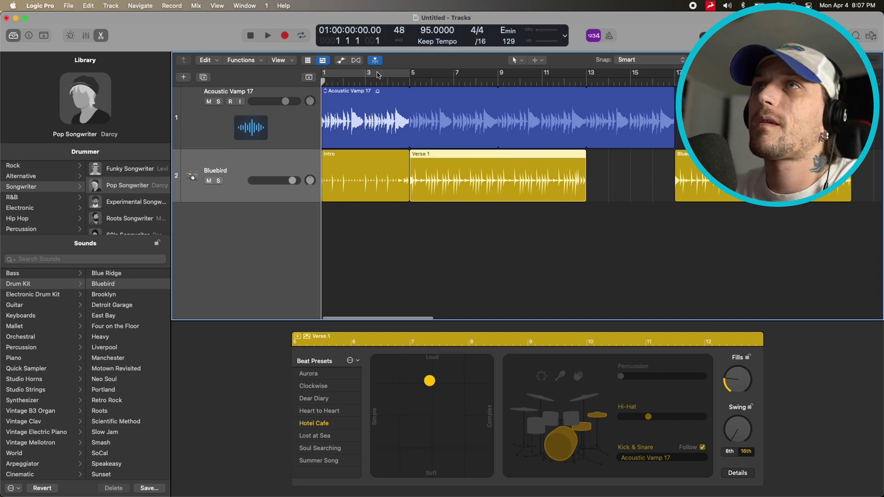
pyautogui.hscroll(-1, 350, 83)
pyautogui.press('space')
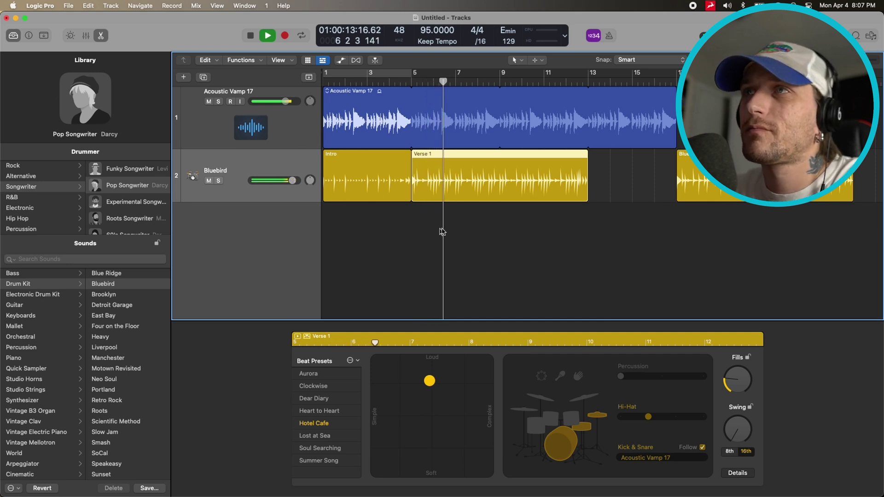
pyautogui.press('space')
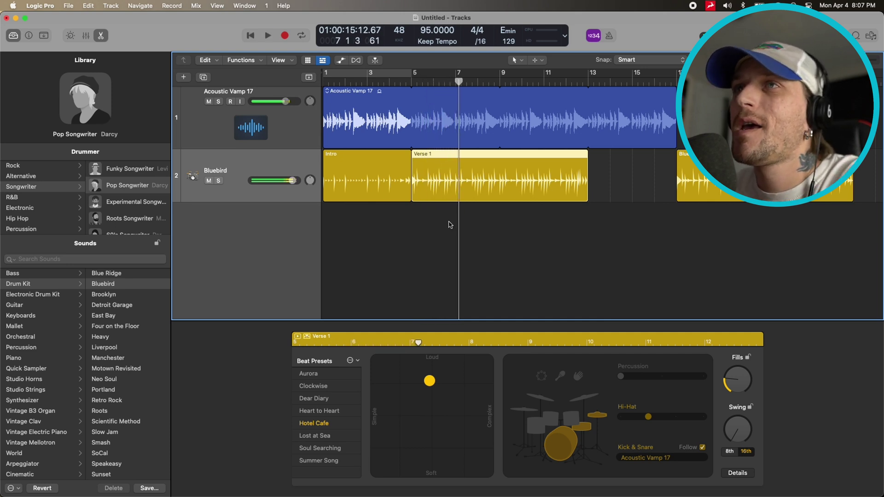
# Return the playhead to the start and switch the Intro region's drum pattern from hi-hat to toms
pyautogui.click(374, 184)
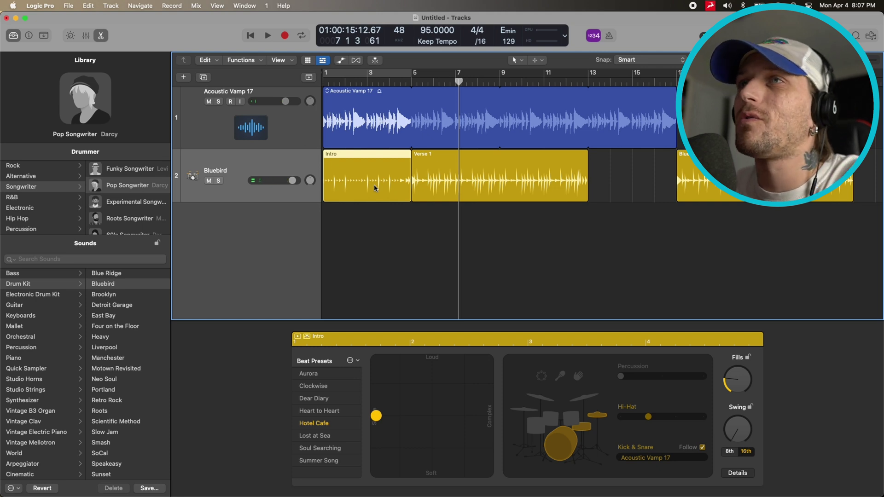
pyautogui.click(251, 36)
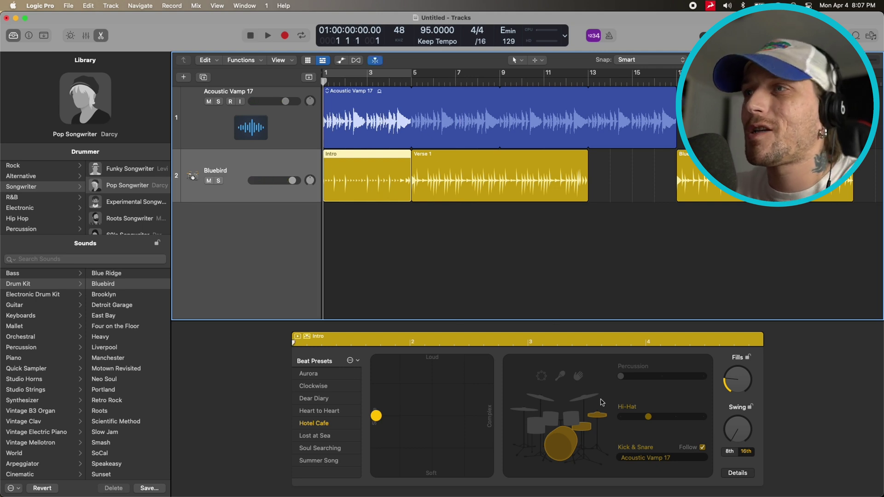
pyautogui.click(569, 420)
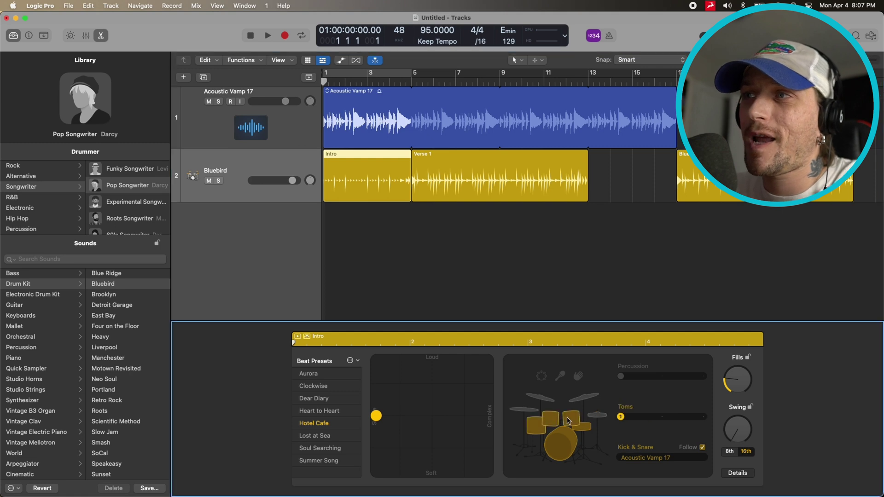
pyautogui.click(554, 421)
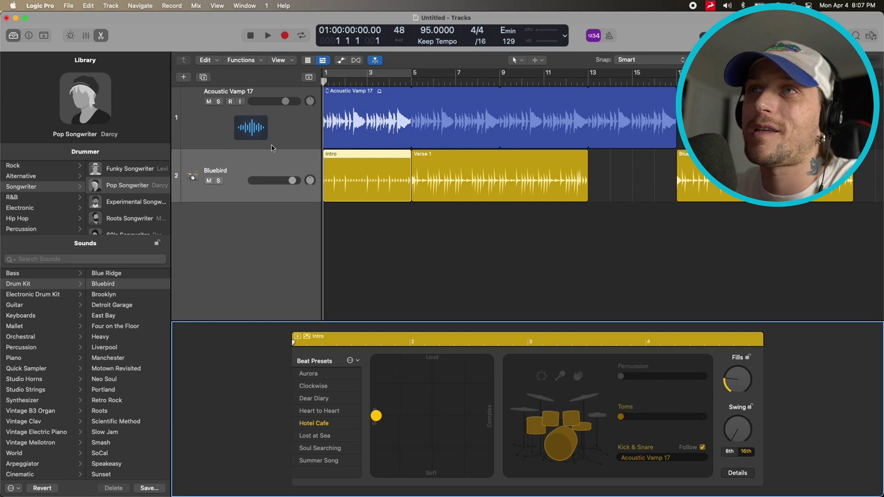
pyautogui.click(624, 418)
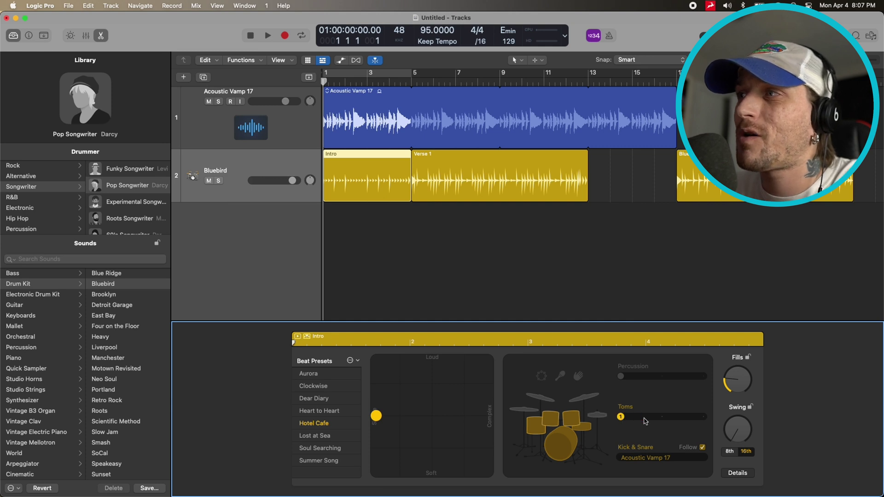
# Raise the Intro region's fills to slightly below midway and listen to the result
pyautogui.moveTo(734, 388); pyautogui.dragTo(738, 360)
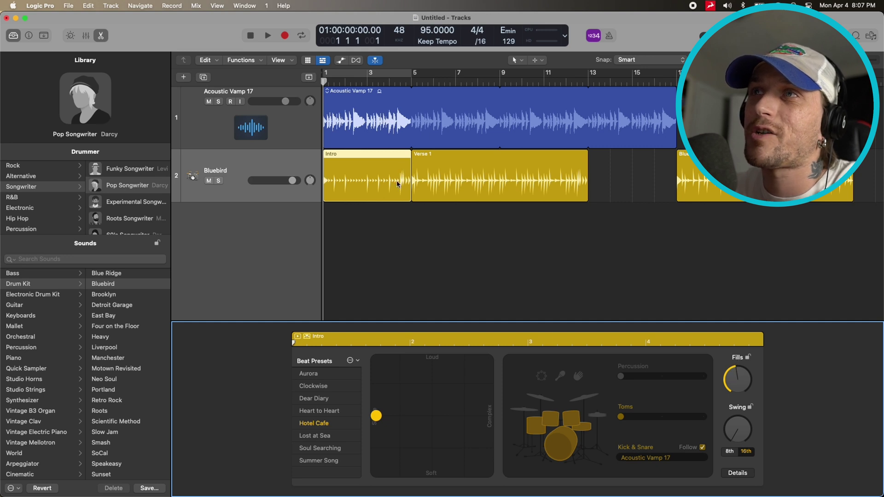
pyautogui.moveTo(733, 375); pyautogui.dragTo(733, 381)
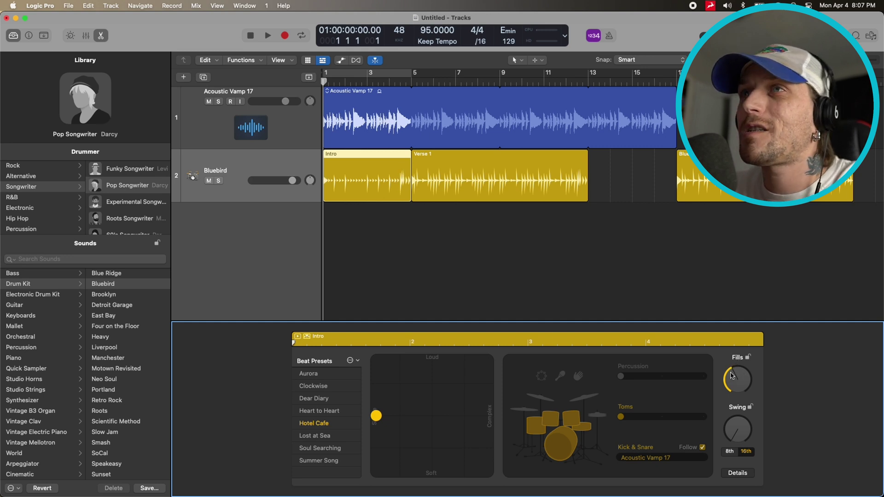
pyautogui.hscroll(-1, 351, 97)
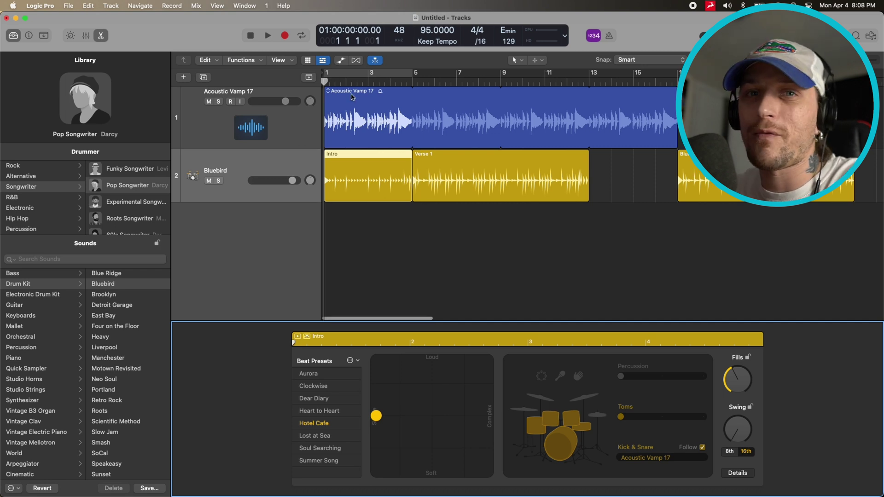
pyautogui.hscroll(-2, 343, 152)
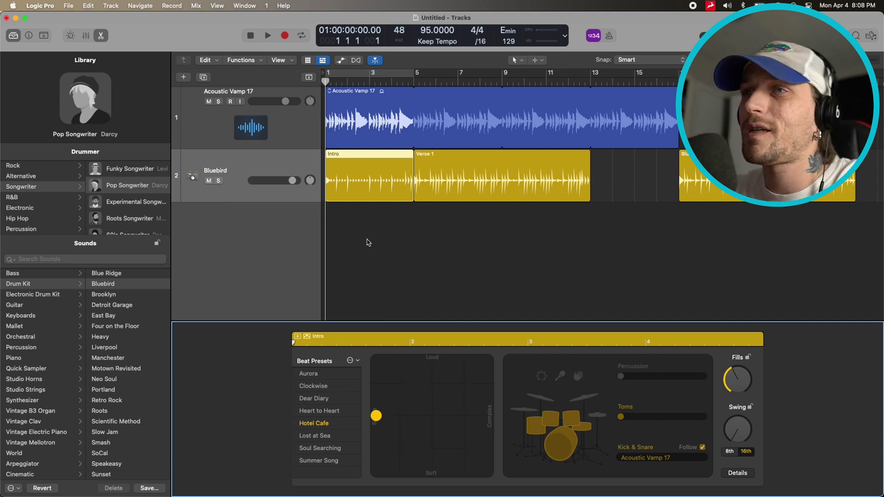
pyautogui.press('space')
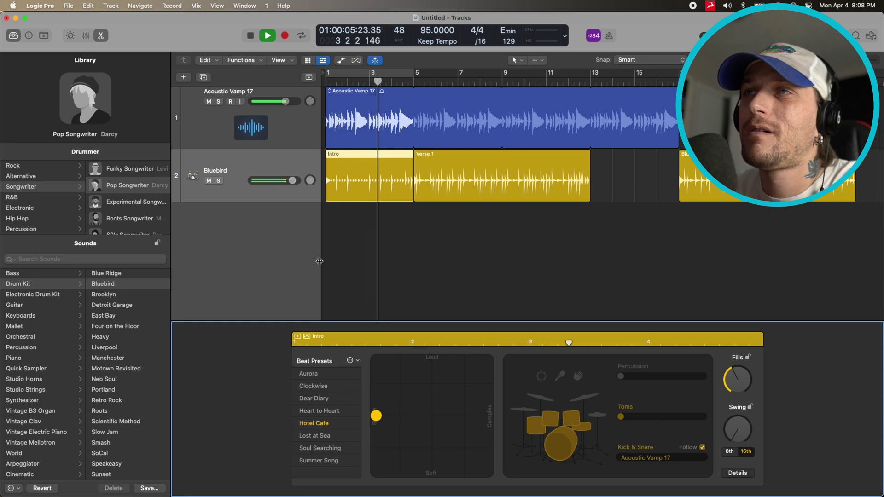
pyautogui.press('space')
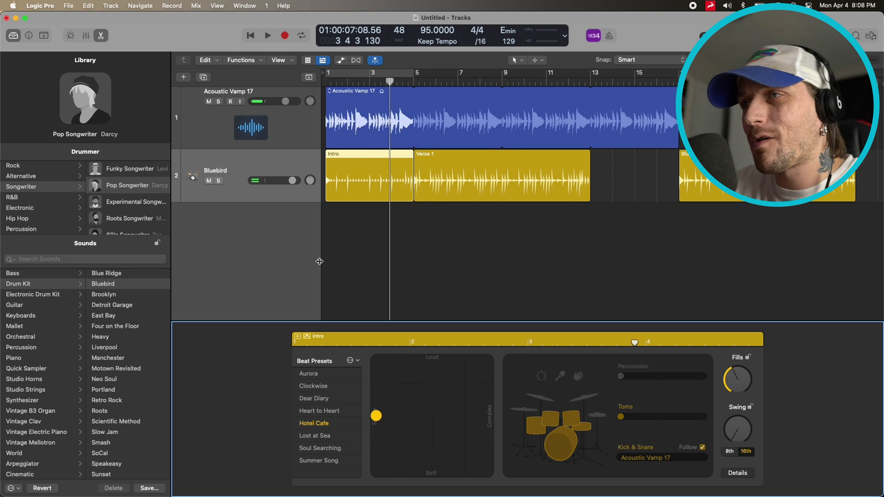
# Switch the Intro region's pattern from toms back to hi-hat and play its opening from the start
pyautogui.click(554, 419)
pyautogui.click(597, 414)
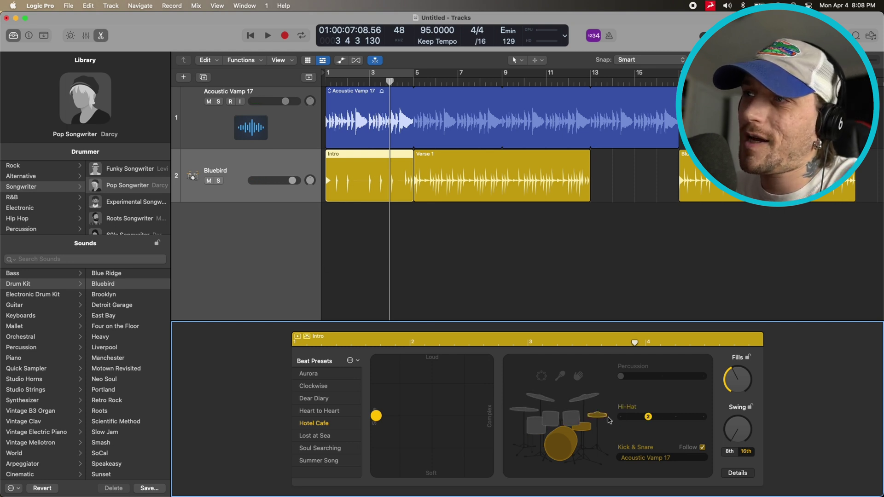
pyautogui.press('Return')
pyautogui.press('space')
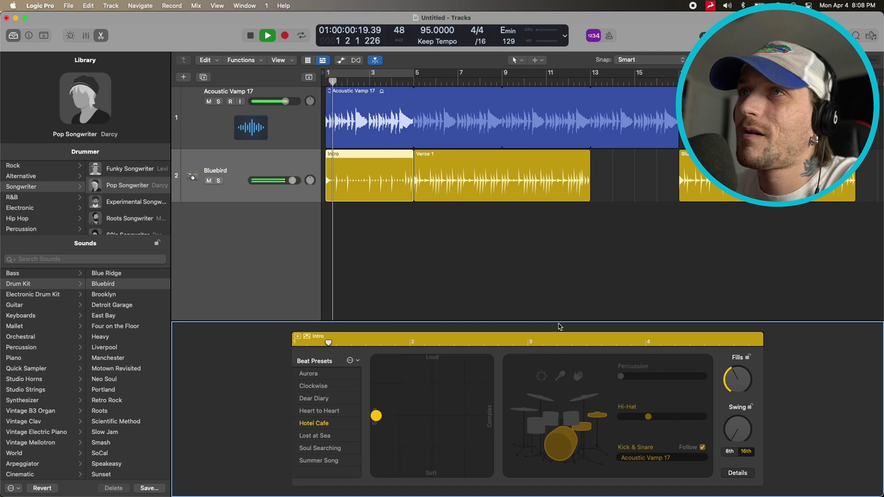
pyautogui.press('space')
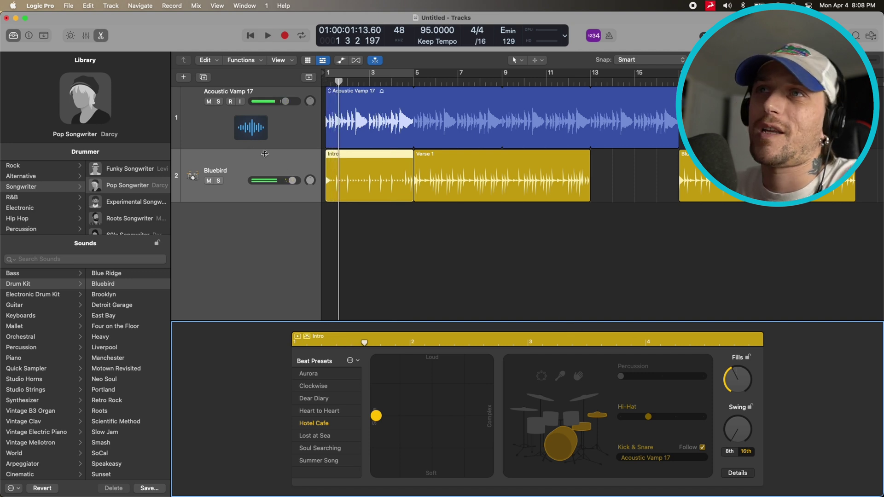
# Lower the Intro region's fills to a low amount and play through the transition into Verse 1
pyautogui.moveTo(734, 377); pyautogui.dragTo(728, 403)
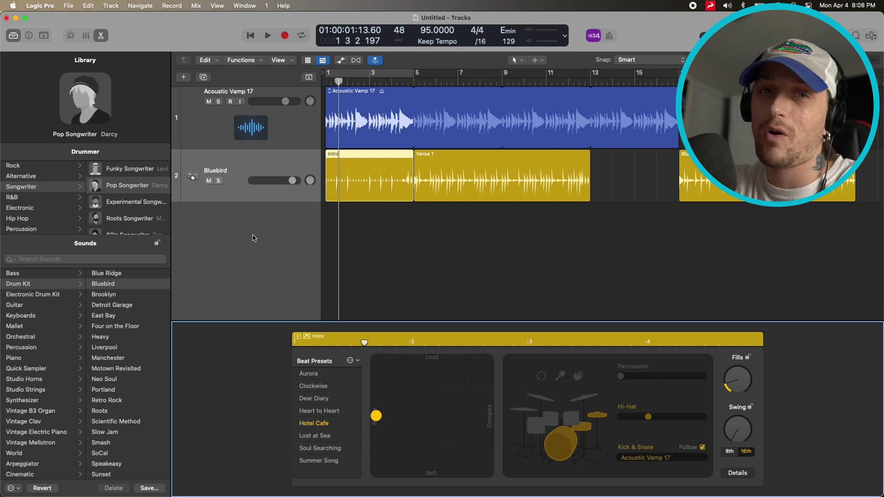
pyautogui.press('space')
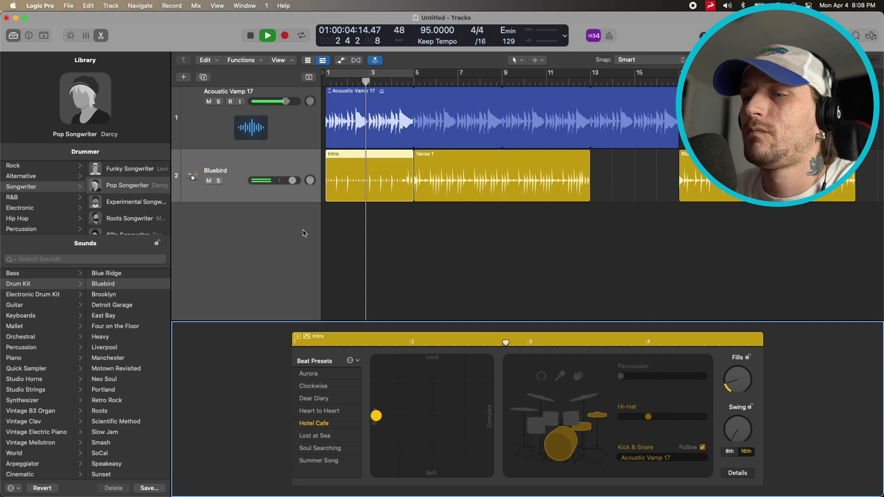
pyautogui.hscroll(1, 311, 230)
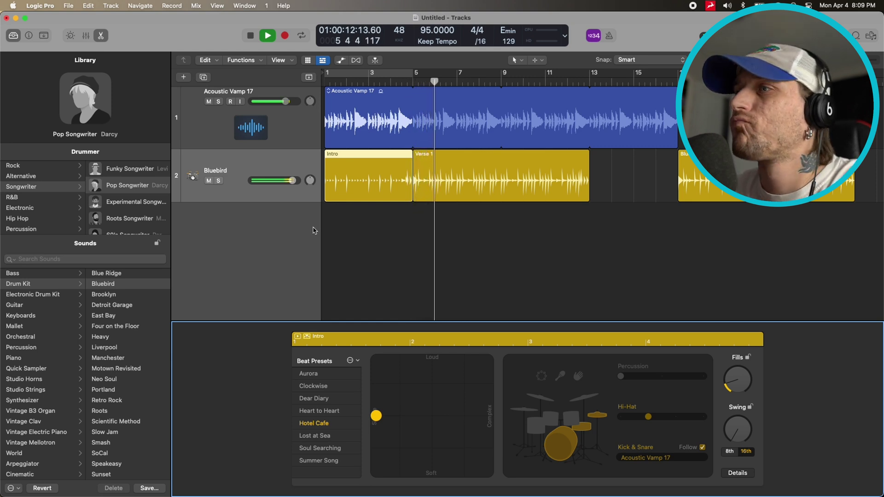
pyautogui.press('space')
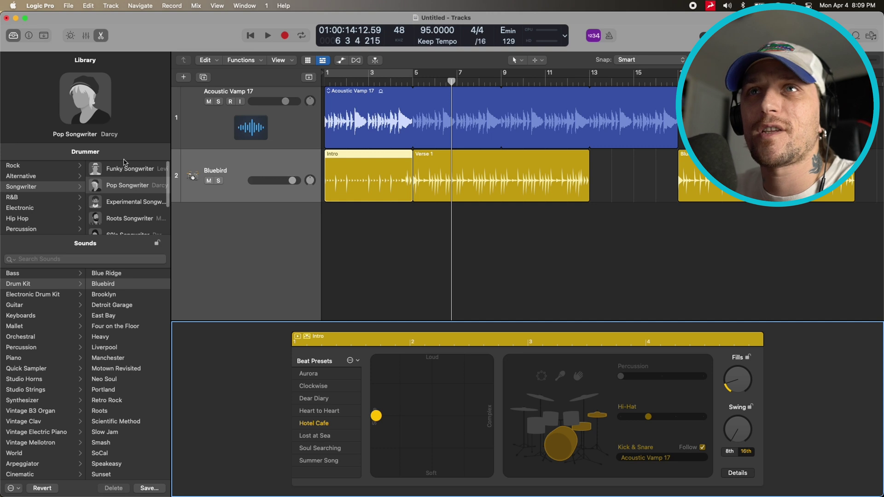
pyautogui.scroll(1, 138, 193)
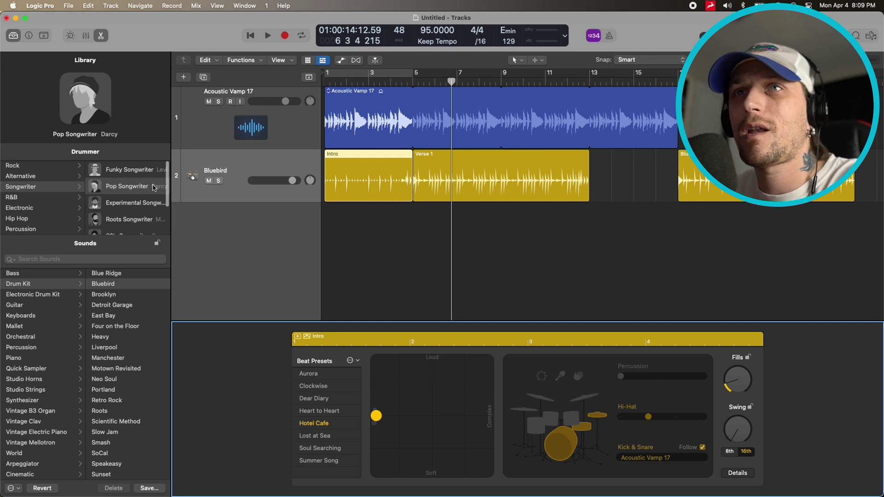
# Replace the drummer track's Bluebird kit with the SoCal+ kit from the Producer Kits
pyautogui.scroll(-1, 132, 194)
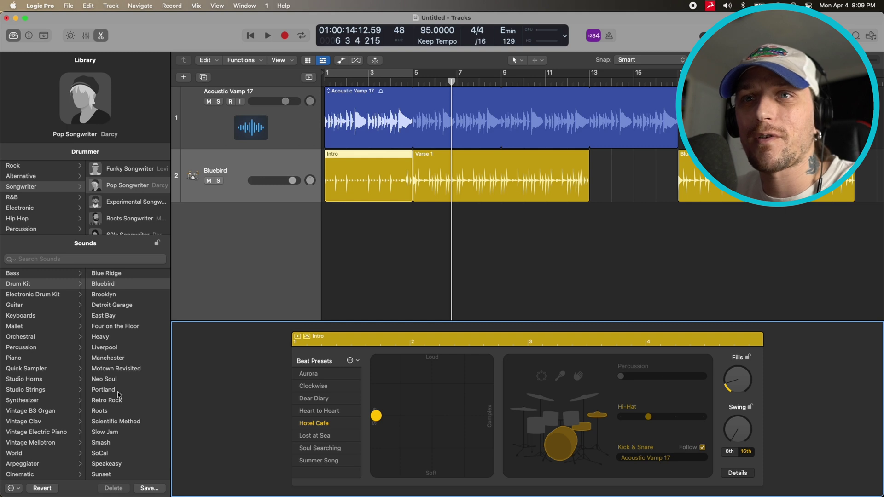
pyautogui.scroll(-1, 113, 415)
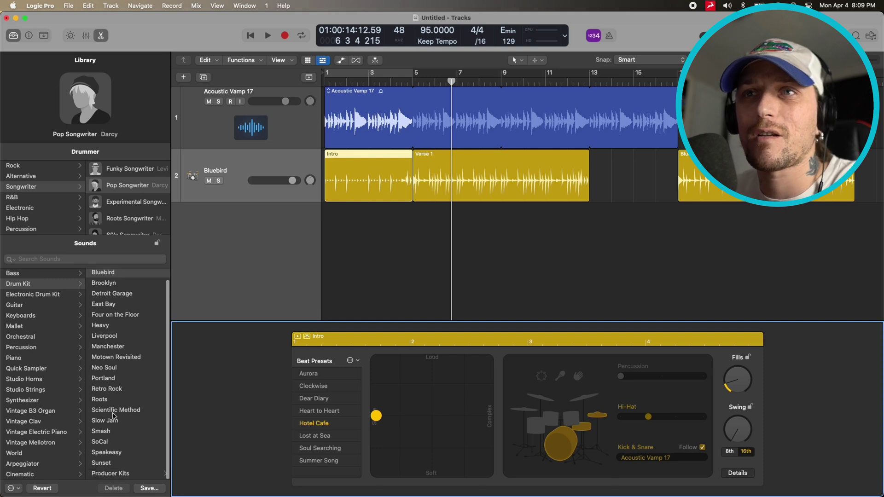
pyautogui.click(110, 474)
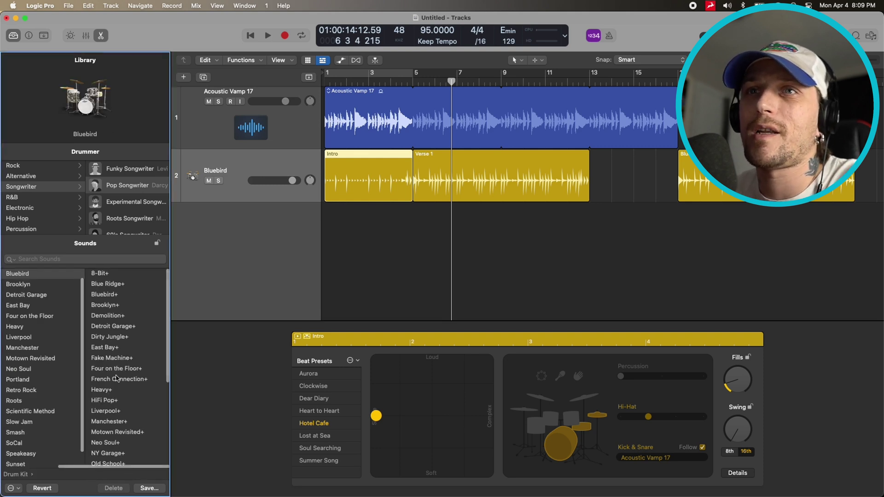
pyautogui.scroll(-5, 114, 378)
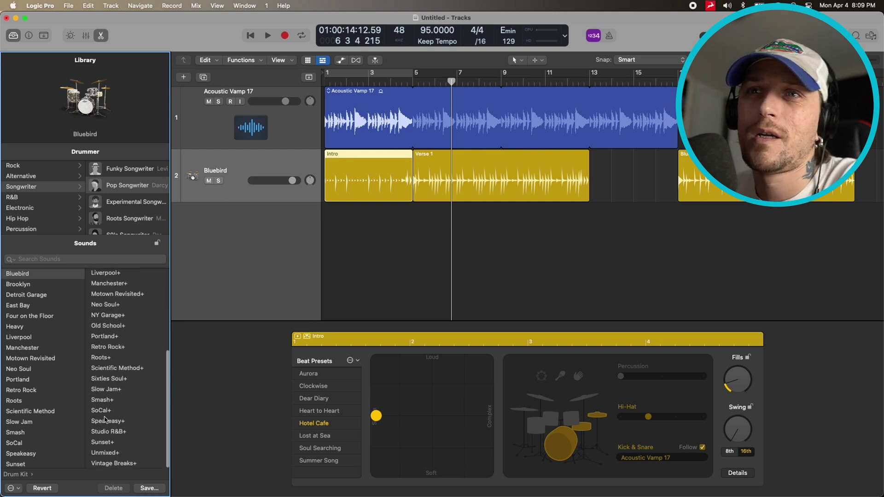
pyautogui.click(108, 411)
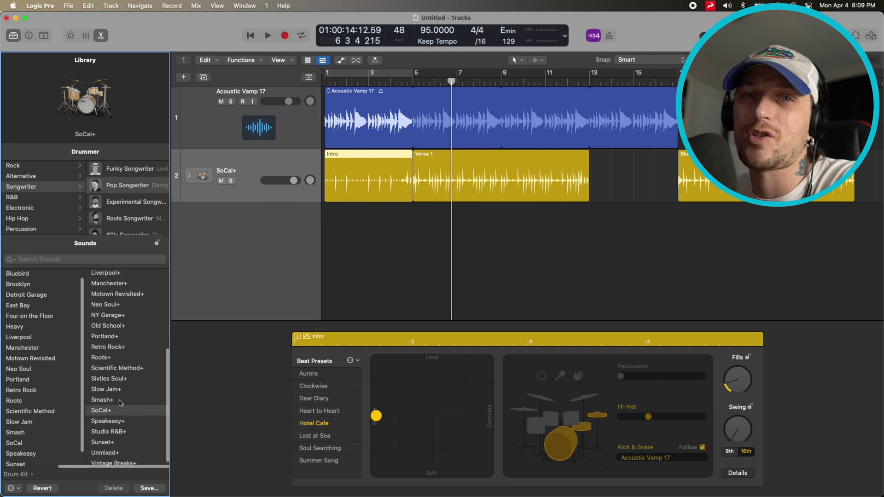
# Play the song from the start through the first bars of Verse 1 to hear the new kit
pyautogui.click(355, 178)
pyautogui.press('Return')
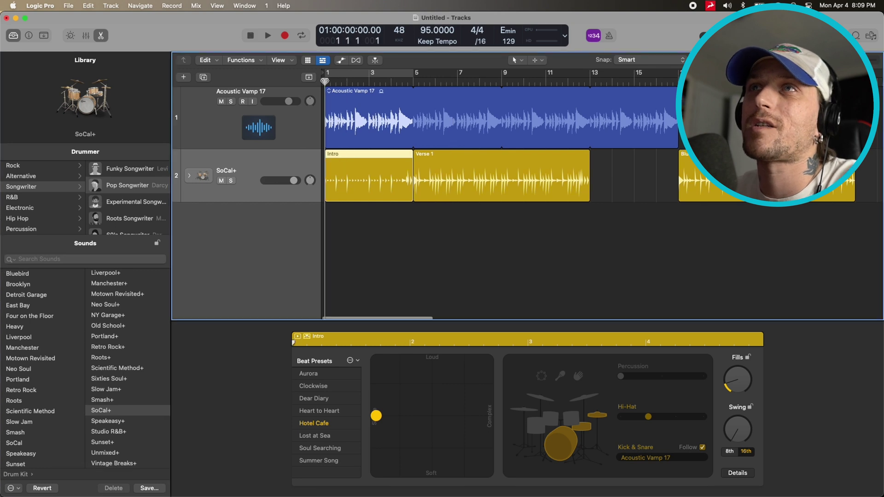
pyautogui.press('space')
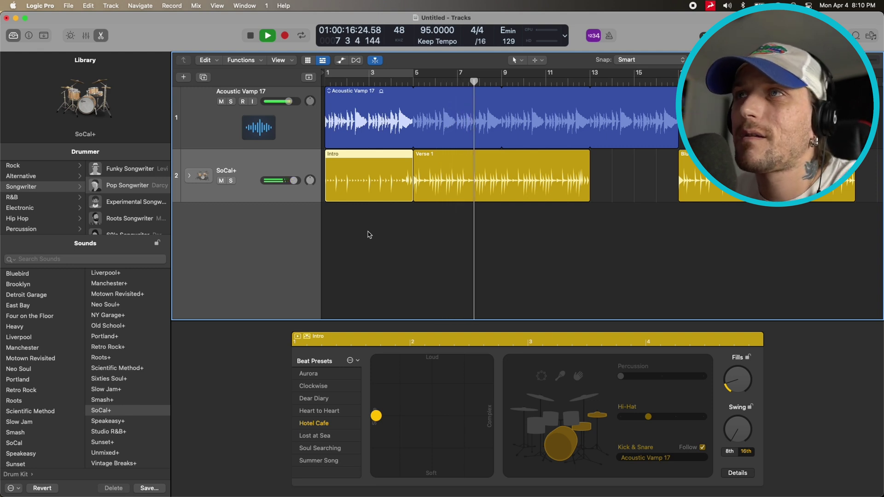
pyautogui.press('space')
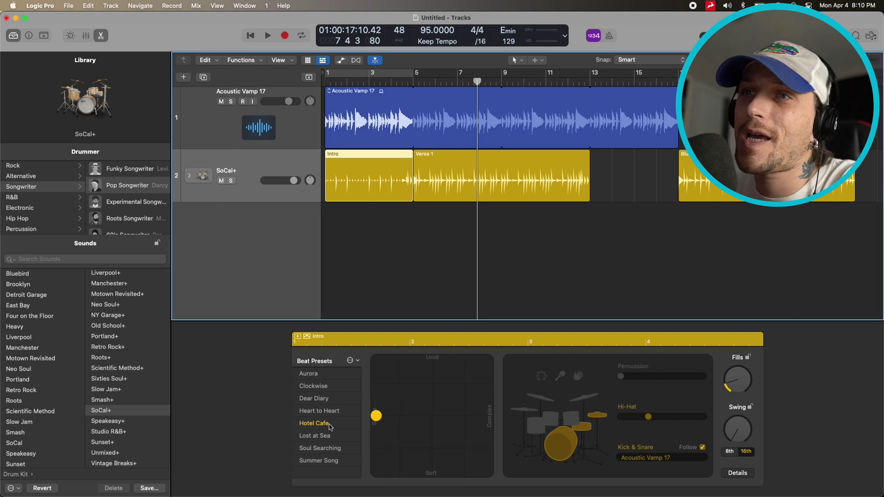
# Try other beat presets on the Intro region, settle on Clockwise, and play its opening from the start
pyautogui.click(314, 399)
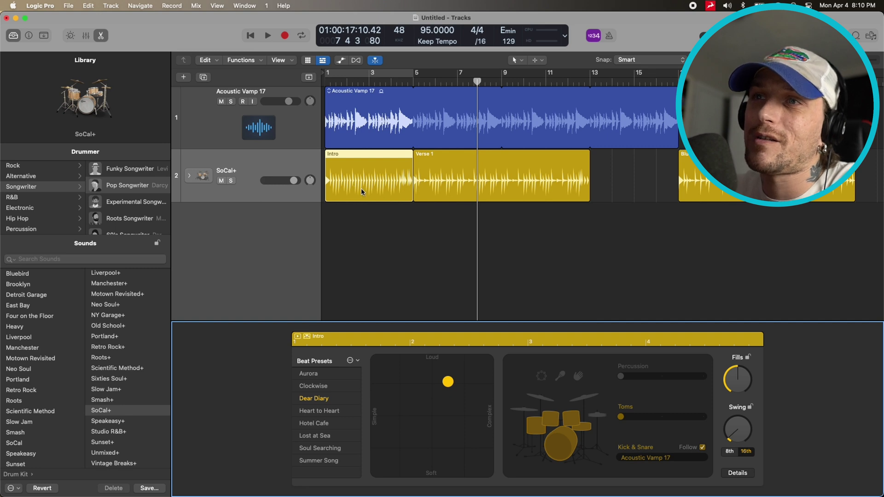
pyautogui.click(316, 424)
pyautogui.click(330, 389)
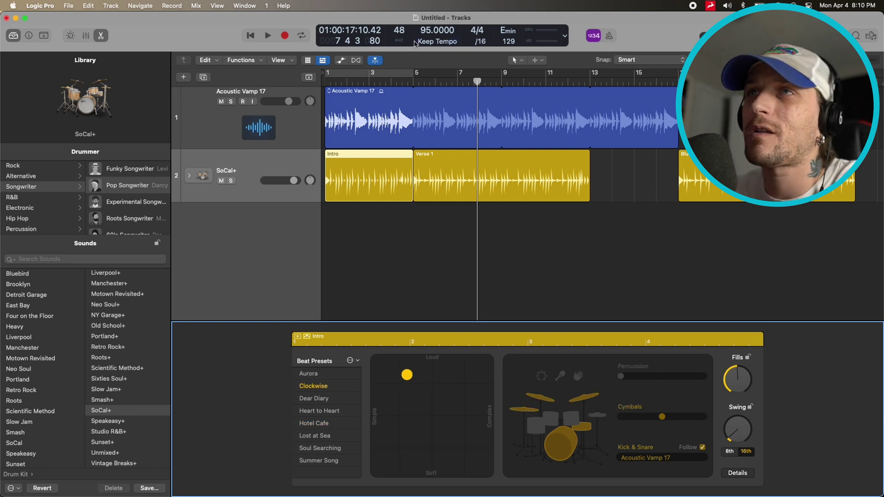
pyautogui.press('Return')
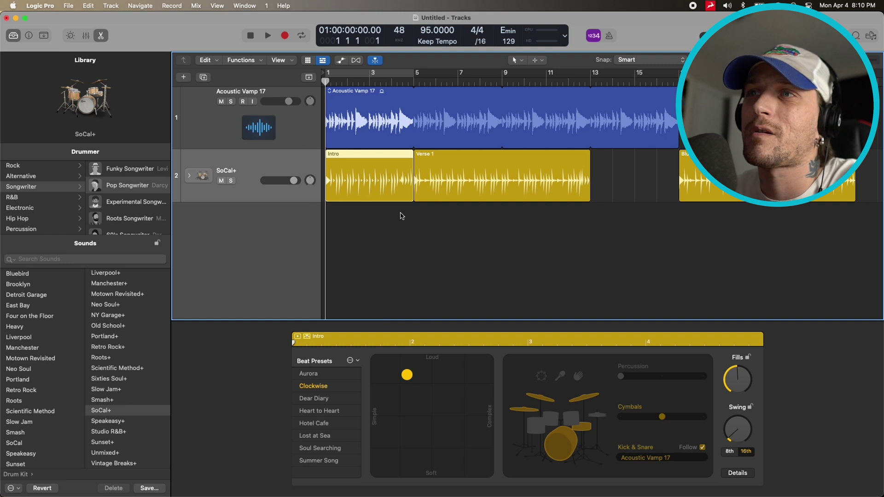
pyautogui.press('space')
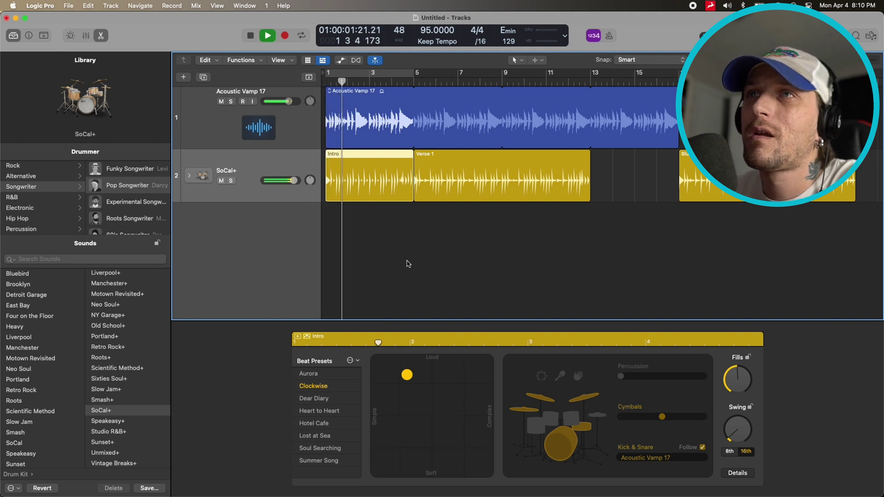
pyautogui.press('space')
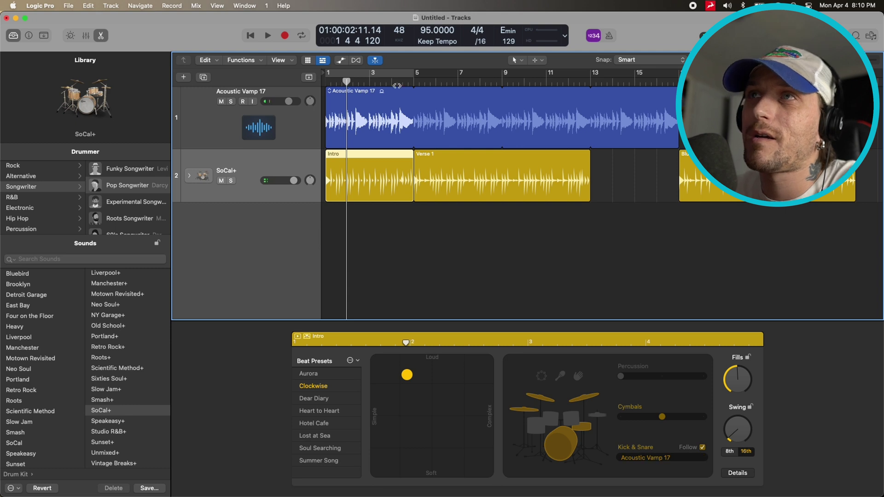
pyautogui.press('space')
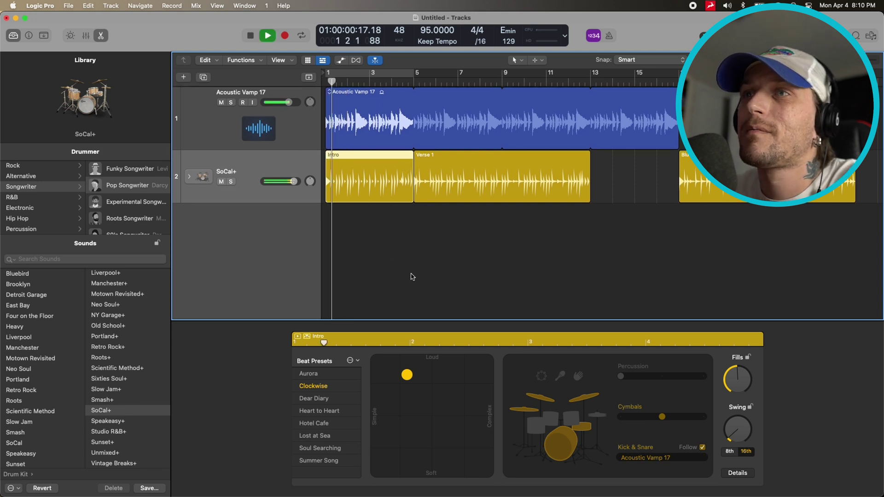
# Make the Intro region's beat as simple as possible at medium loudness while listening up to Verse 1
pyautogui.moveTo(409, 383); pyautogui.dragTo(401, 420)
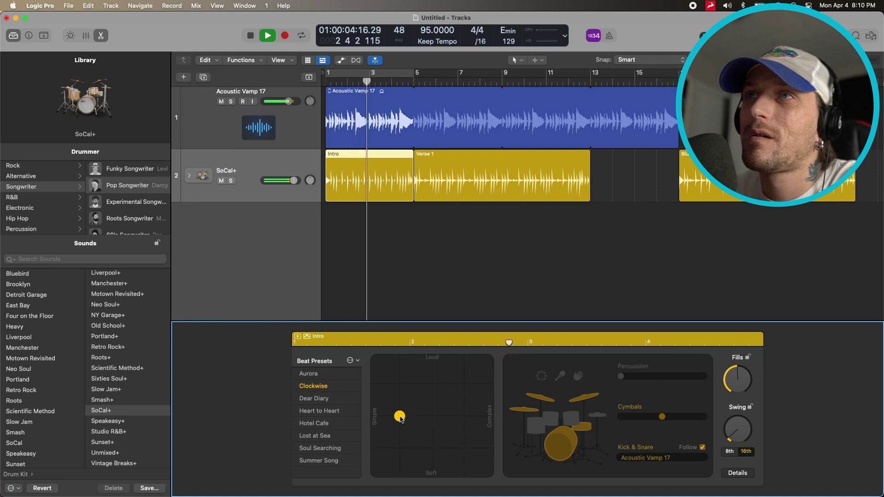
pyautogui.moveTo(400, 419); pyautogui.dragTo(367, 418)
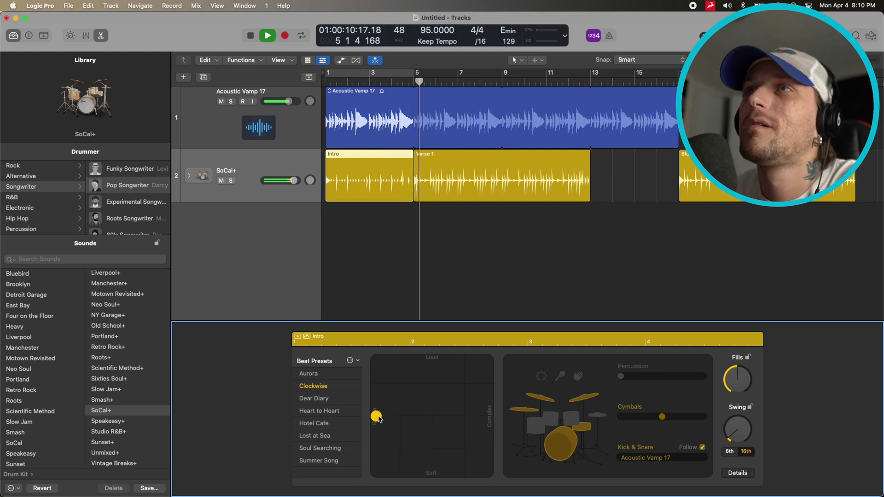
pyautogui.press('space')
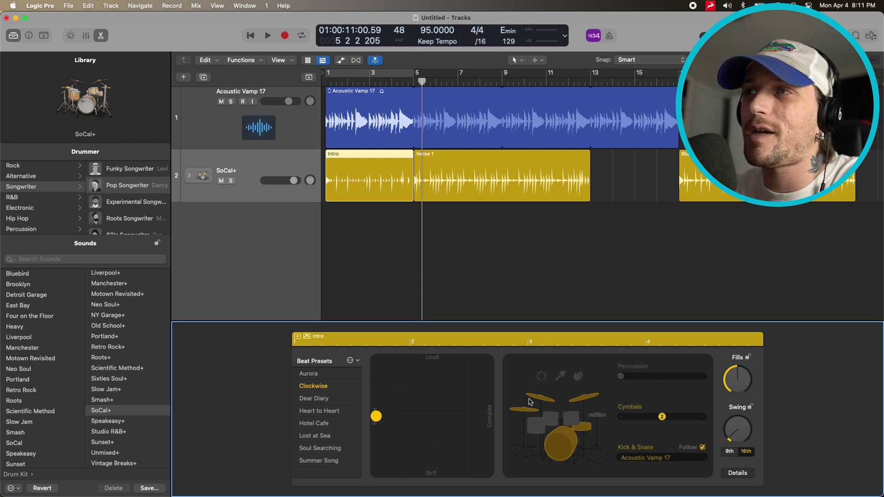
# Inspect the Intro region's detailed performance settings for feel, ghost notes and hi-hat, and return to the kit view
pyautogui.click(736, 474)
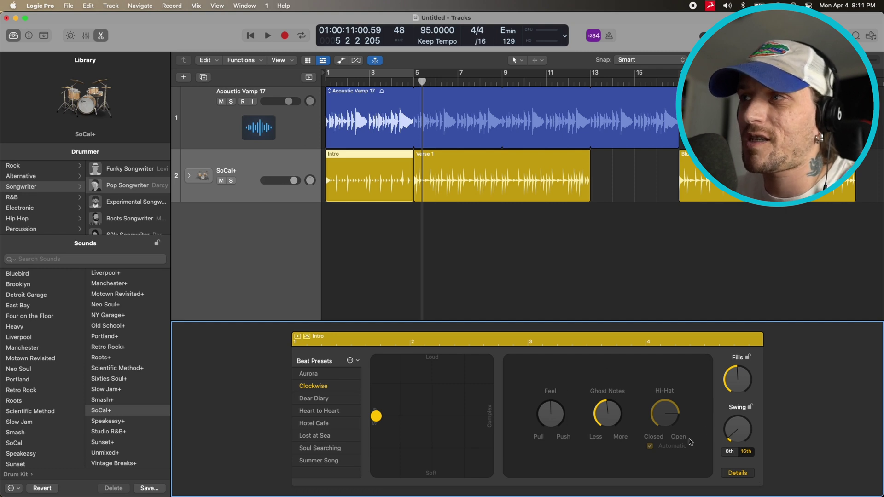
pyautogui.click(738, 473)
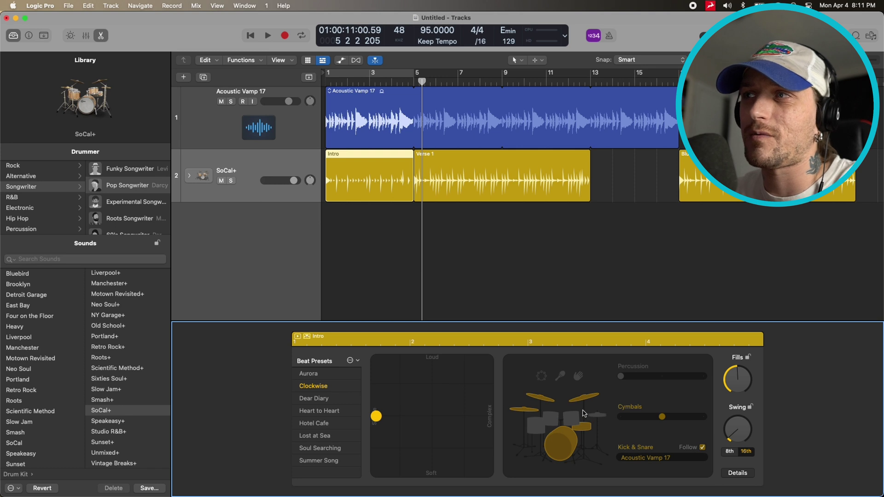
pyautogui.click(738, 473)
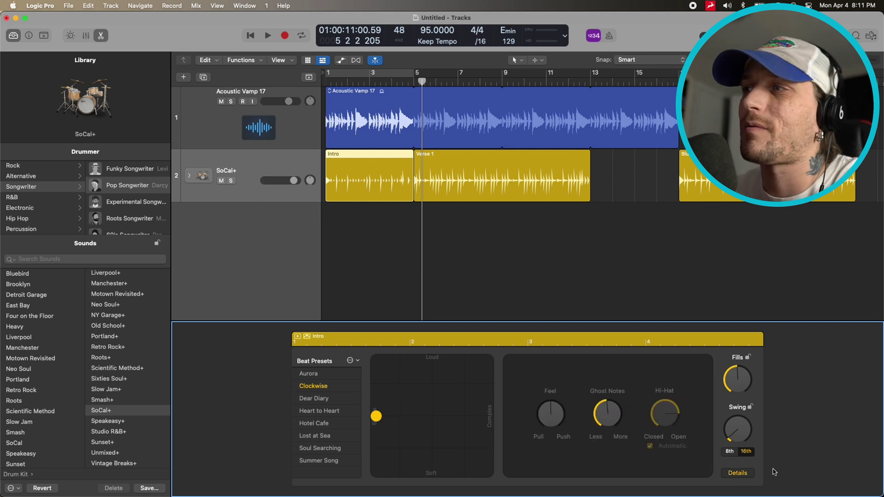
pyautogui.click(738, 473)
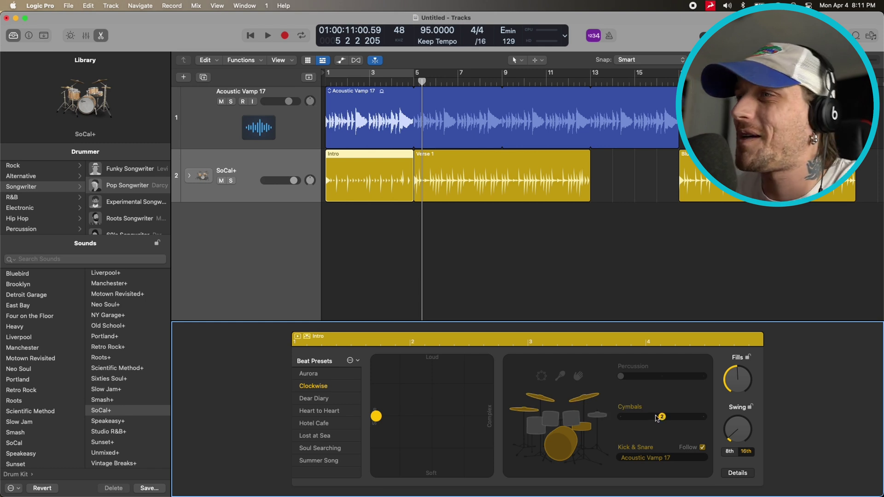
# Add shaker percussion to the Intro region and compare its drummer settings with those of Verse 1
pyautogui.click(561, 376)
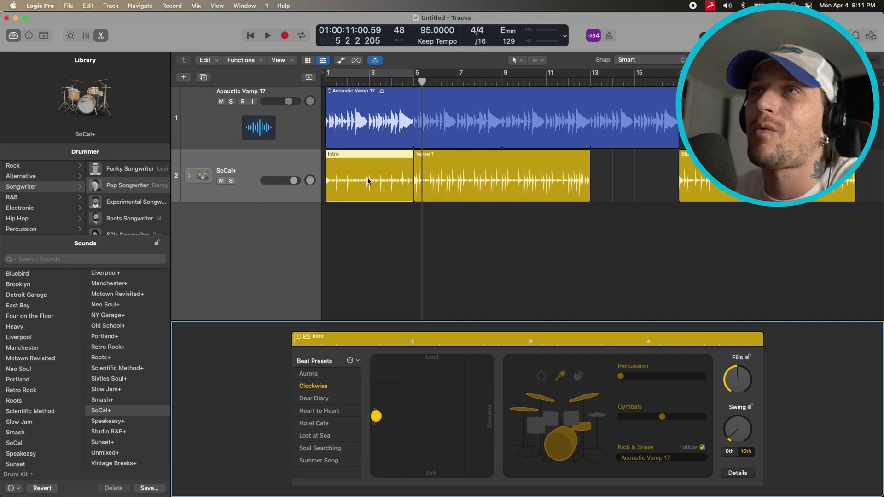
pyautogui.click(486, 176)
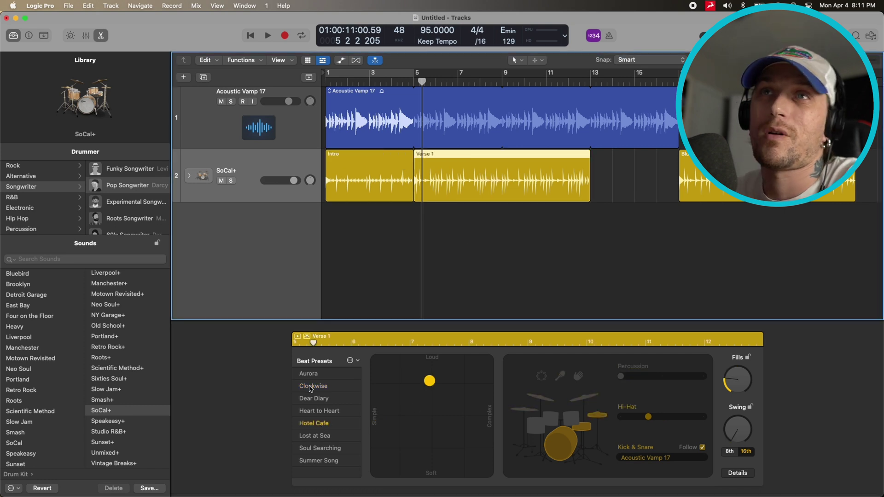
pyautogui.click(363, 171)
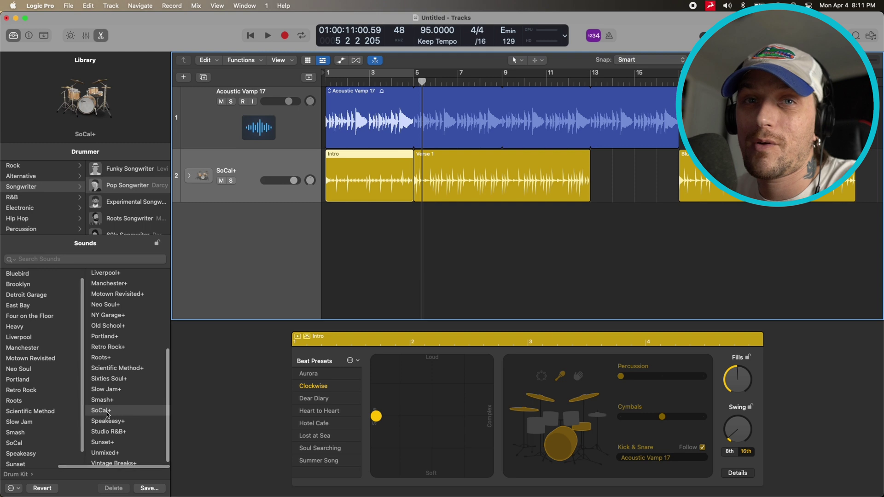
pyautogui.click(493, 171)
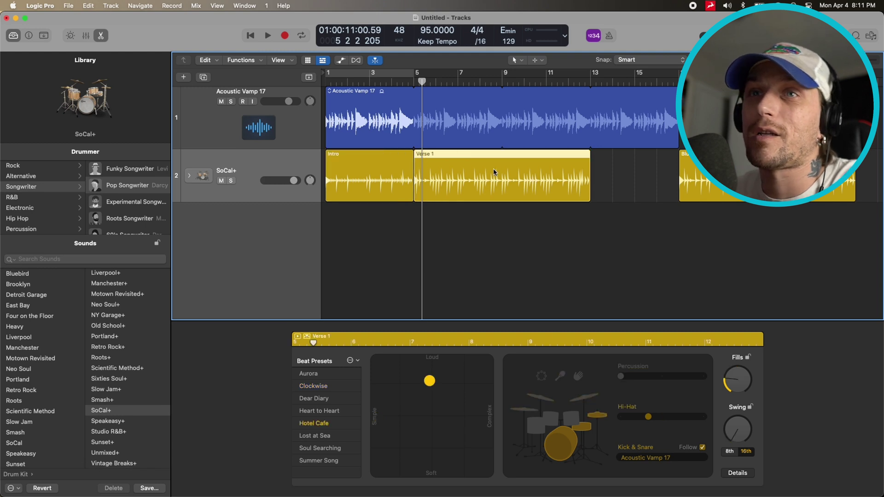
pyautogui.click(385, 181)
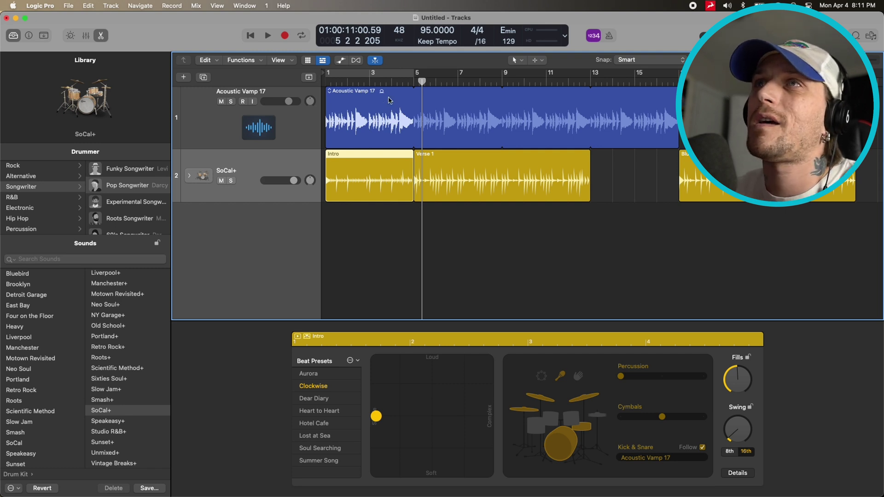
# Play the Intro from the start into Verse 1 and recheck the Intro region's detailed performance settings
pyautogui.press('Return')
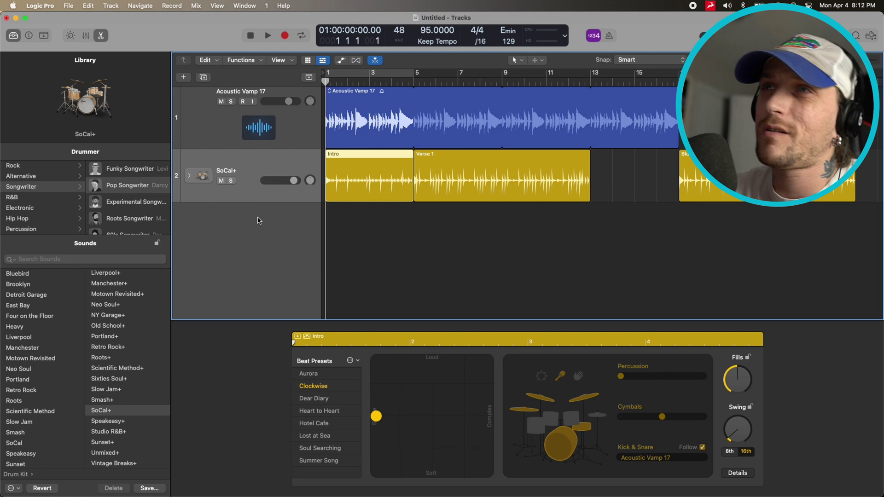
pyautogui.press('space')
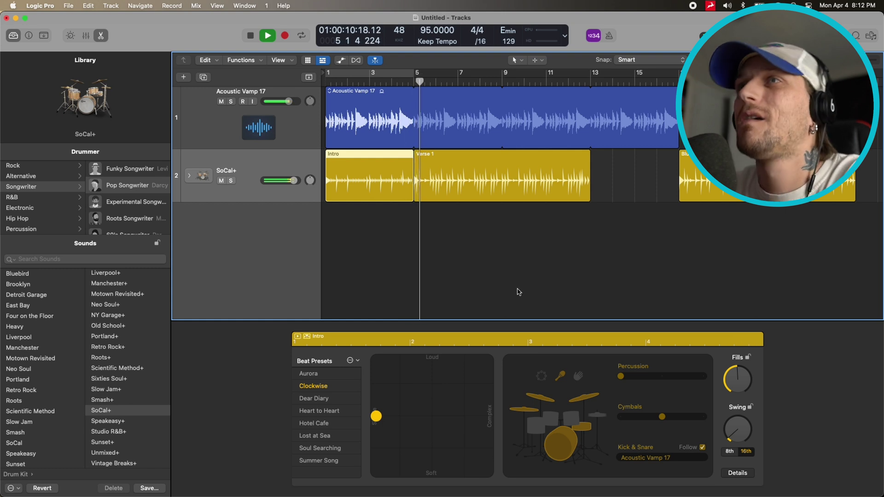
pyautogui.press('space')
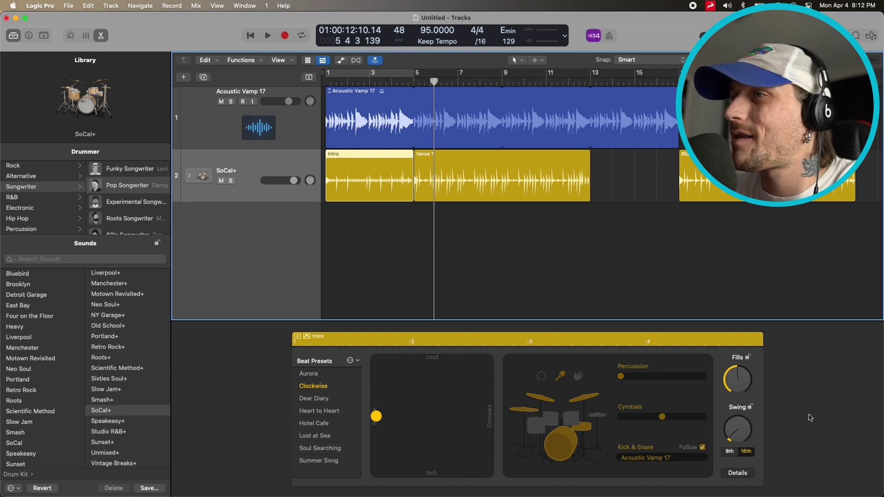
pyautogui.click(748, 474)
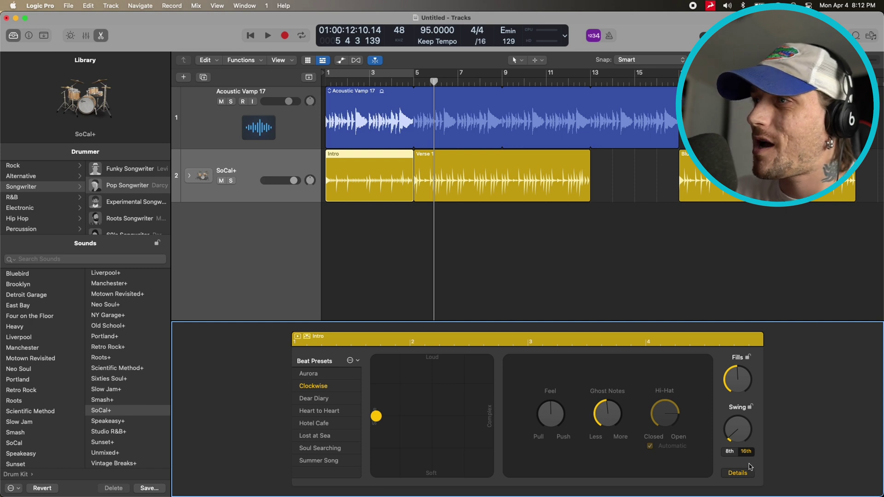
pyautogui.click(743, 476)
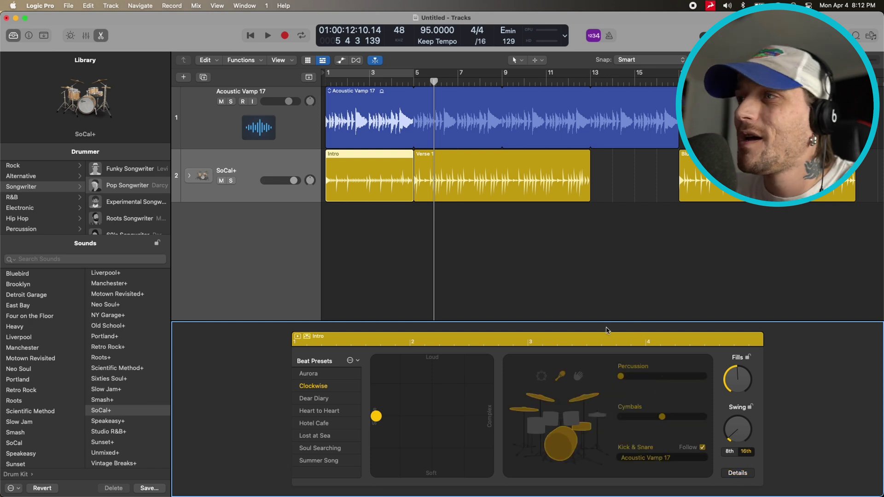
# Solo the drummer track, raise the Intro region's fills to slightly above midway, and play from bar 4
pyautogui.click(231, 181)
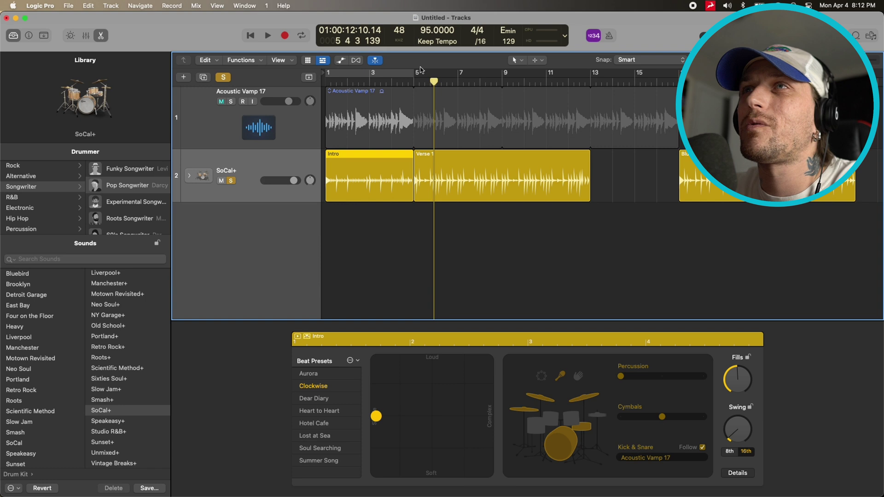
pyautogui.click(392, 81)
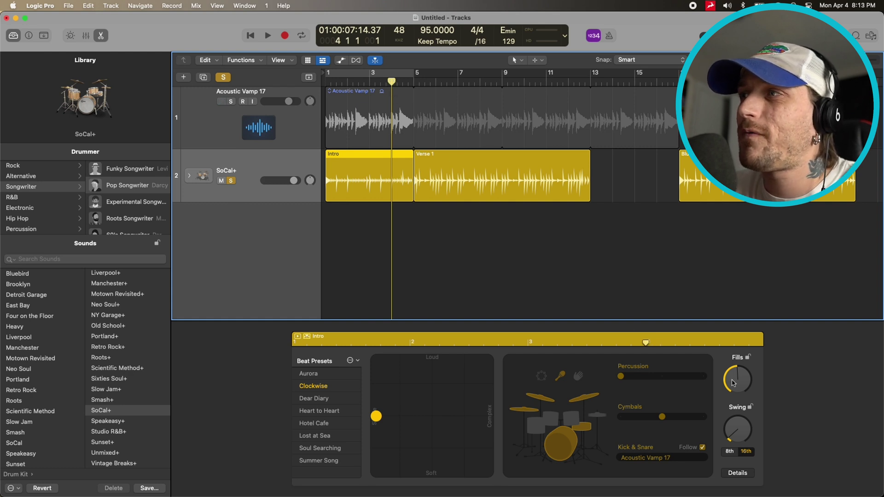
pyautogui.moveTo(734, 383); pyautogui.dragTo(734, 376)
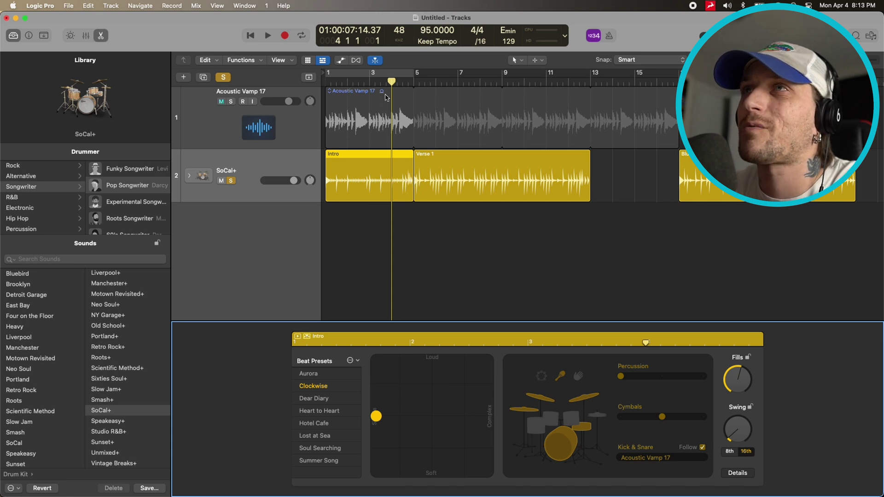
pyautogui.press('space')
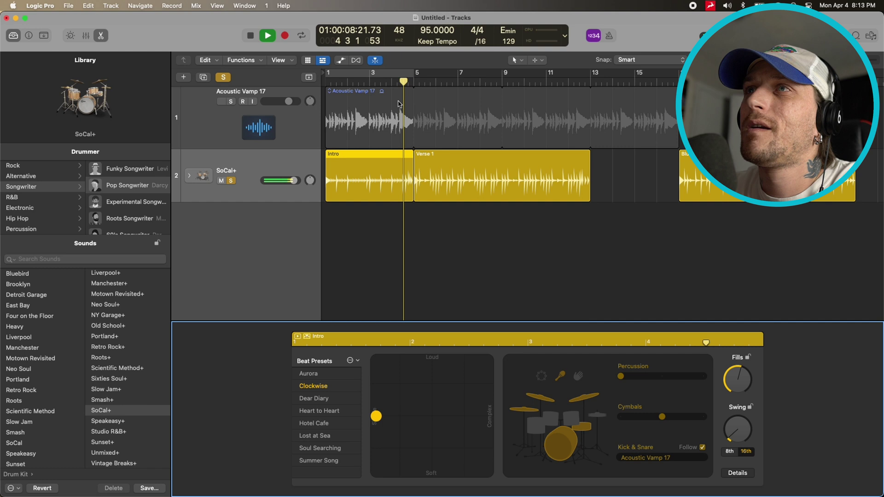
# Unsolo the drummer track and play the end of the Intro into Verse 1 together with the guitar
pyautogui.press('space')
pyautogui.click(373, 95)
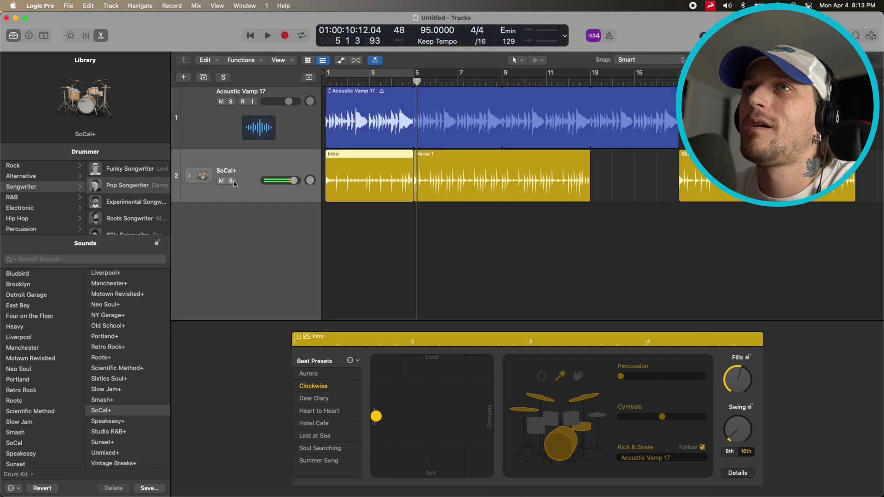
pyautogui.click(335, 84)
pyautogui.click(374, 81)
pyautogui.press('space')
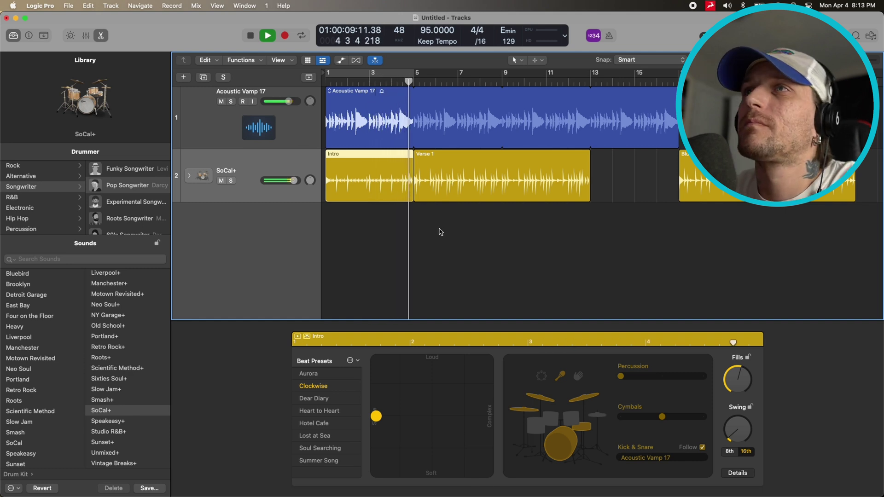
pyautogui.press('space')
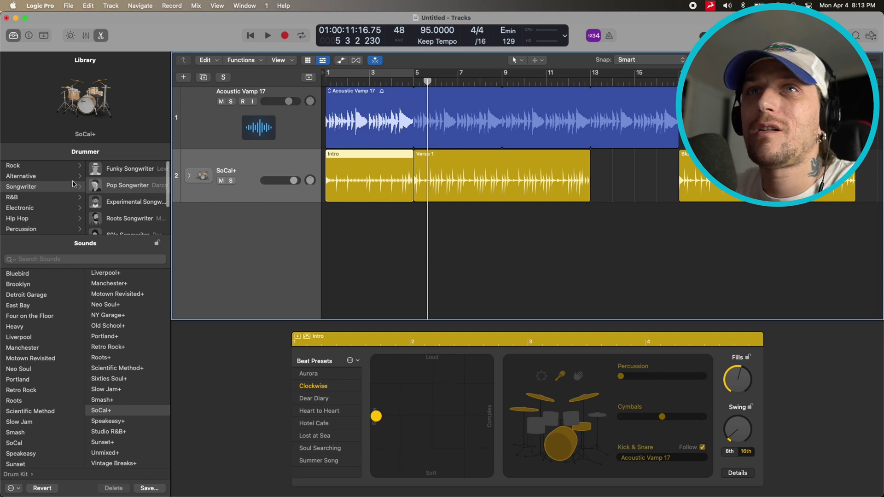
# Switch the drummer to the Hip Hop genre's Trap drummer, look through its kits, and play the Intro from the start
pyautogui.click(30, 219)
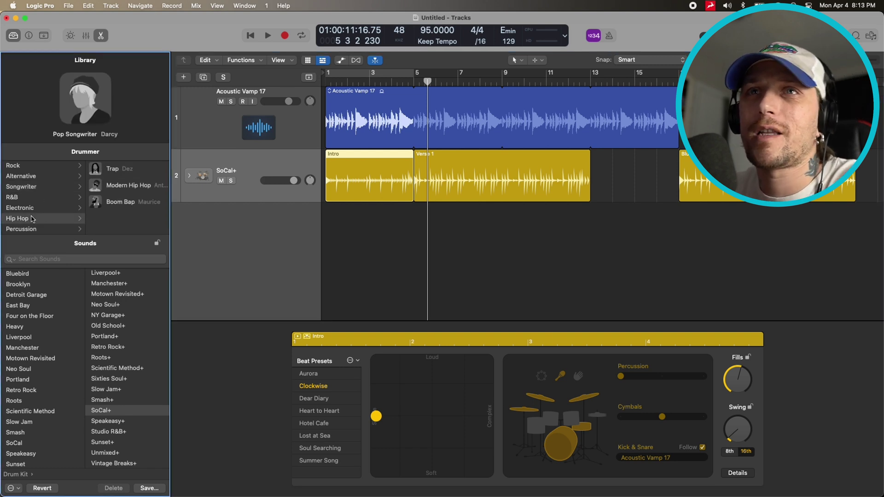
pyautogui.click(126, 173)
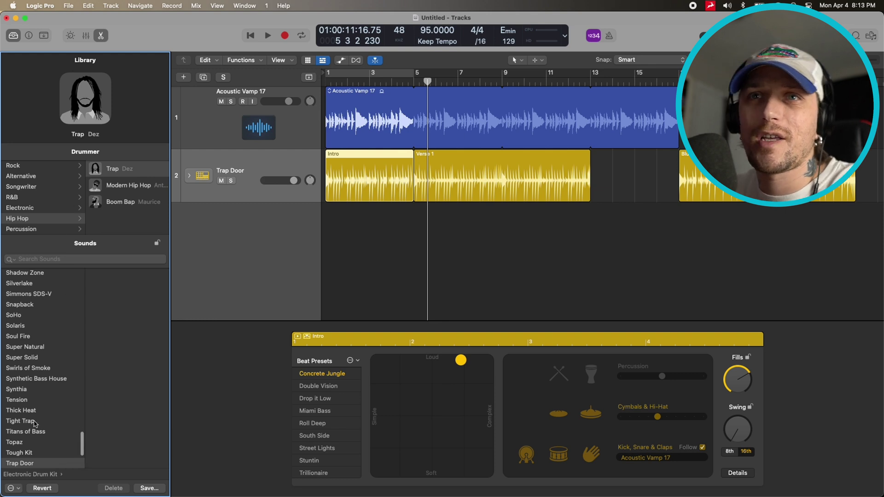
pyautogui.scroll(-5, 46, 372)
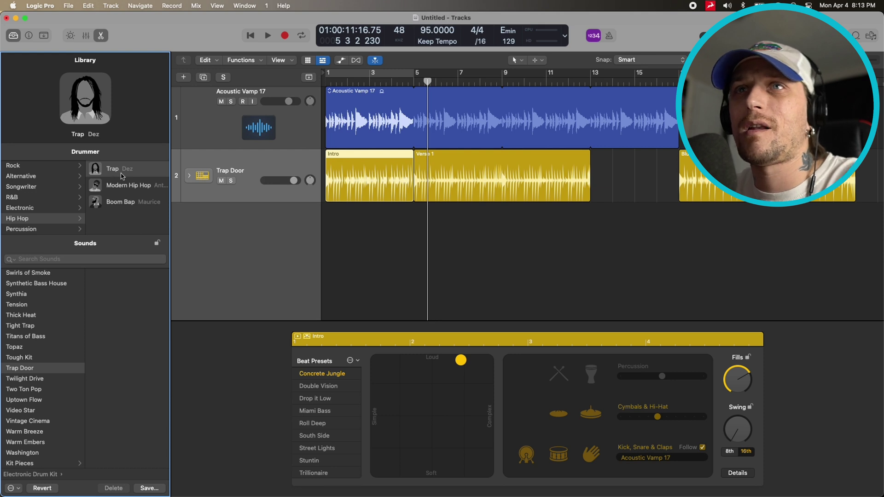
pyautogui.moveTo(128, 173)
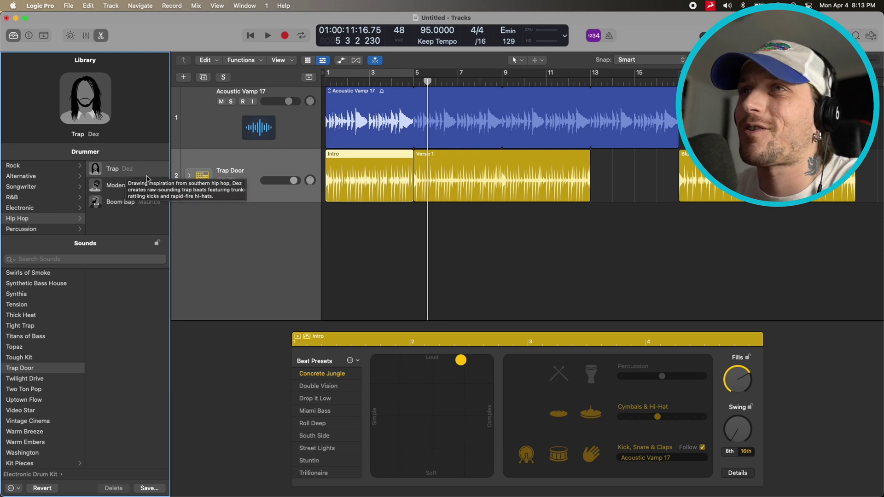
pyautogui.click(314, 81)
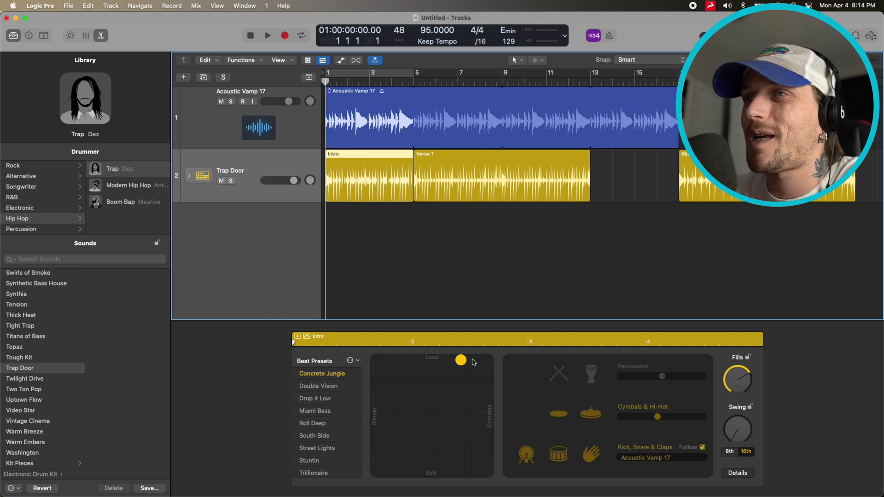
pyautogui.press('space')
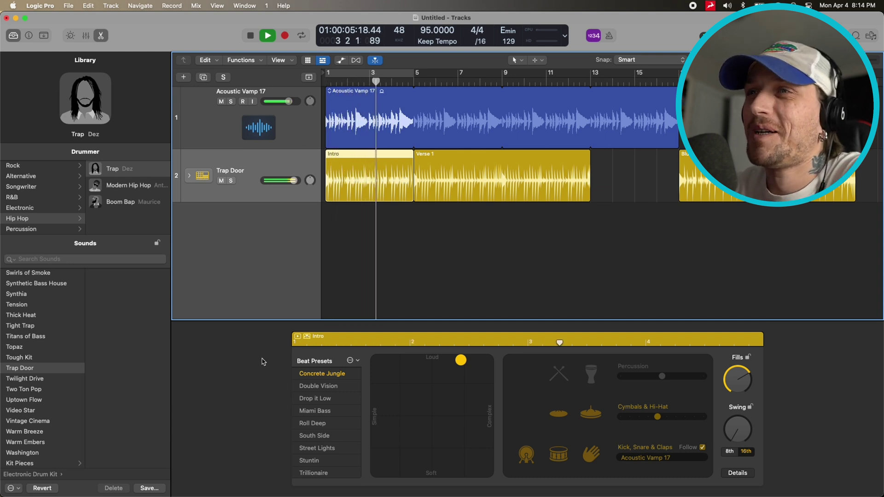
pyautogui.press('space')
# Set the Intro region's cymbals and hi-hat variation to 1, turn off its cymbal, and play the result
pyautogui.moveTo(664, 416)
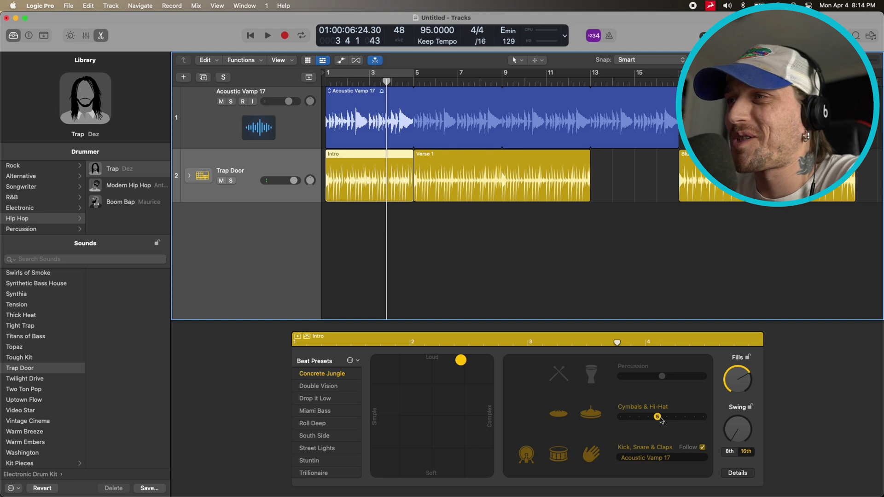
pyautogui.moveTo(657, 417); pyautogui.dragTo(623, 418)
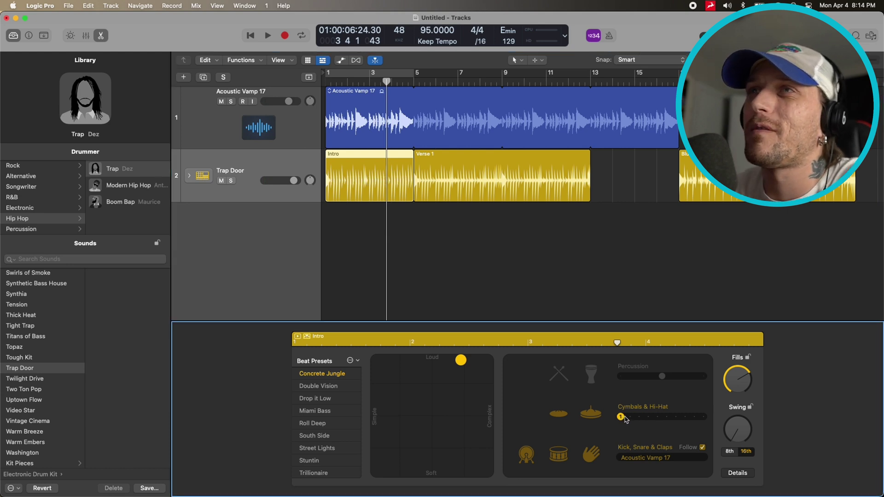
pyautogui.press('space')
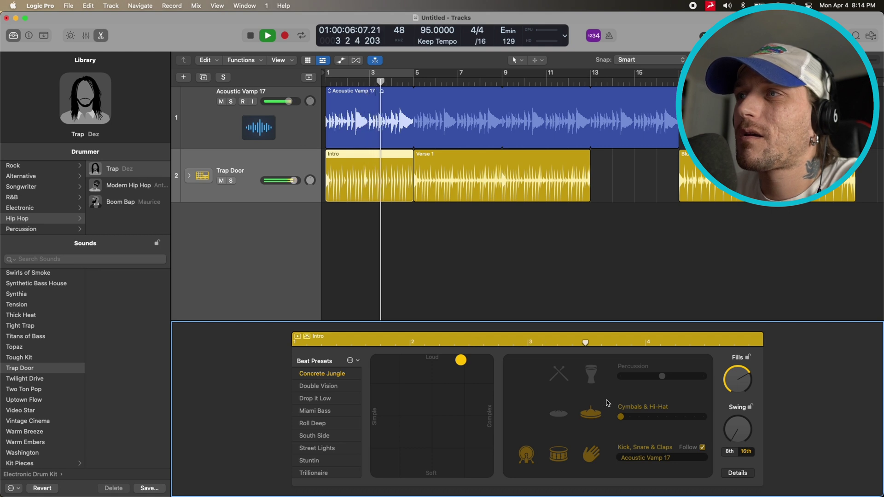
pyautogui.press('space')
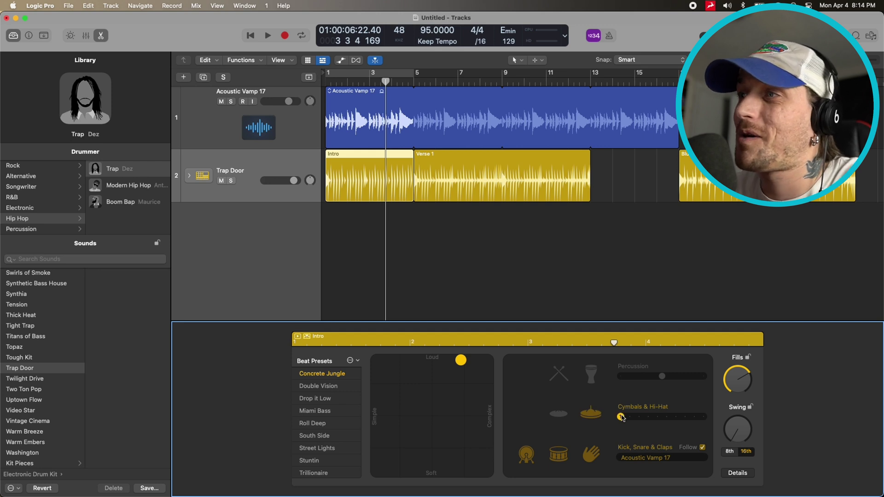
# Raise the Intro region's cymbals and hi-hat variation by one notch and play from the start into Verse 1
pyautogui.moveTo(626, 418); pyautogui.dragTo(629, 415)
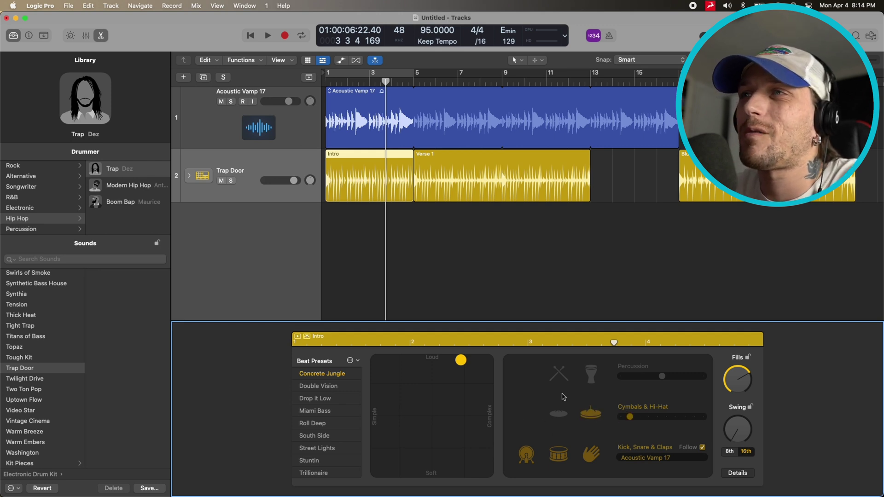
pyautogui.press('Return')
pyautogui.press('space')
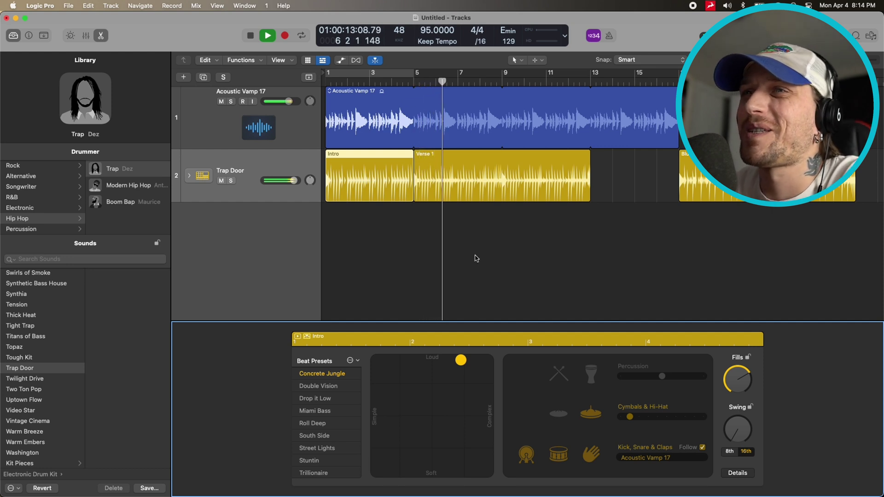
pyautogui.press('space')
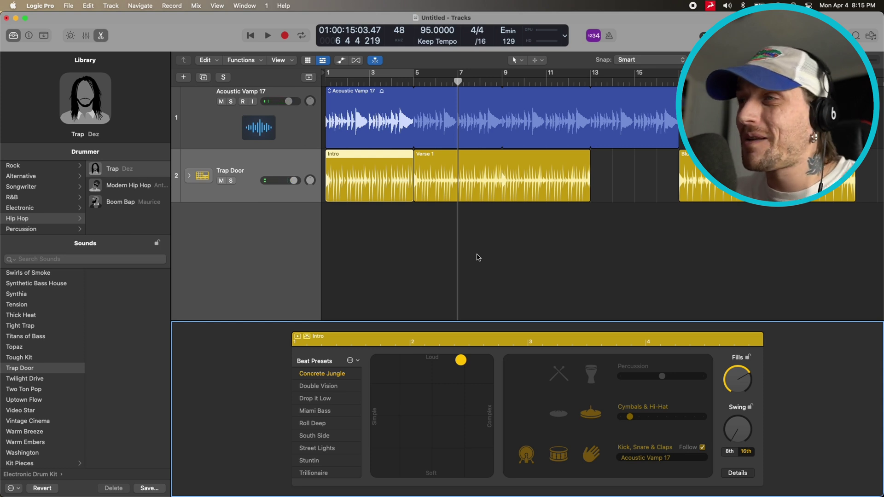
# Try the Intro region at the simplest complexity and medium loudness, playing it from the start
pyautogui.click(250, 35)
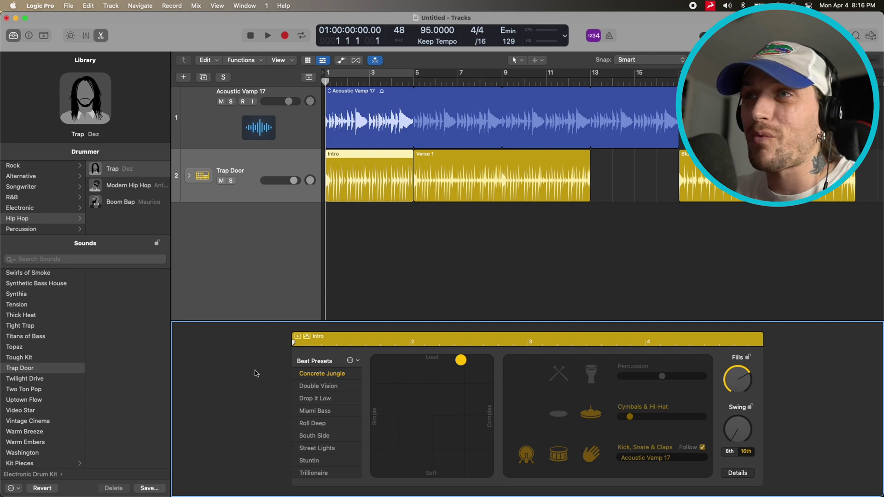
pyautogui.moveTo(462, 362); pyautogui.dragTo(359, 419)
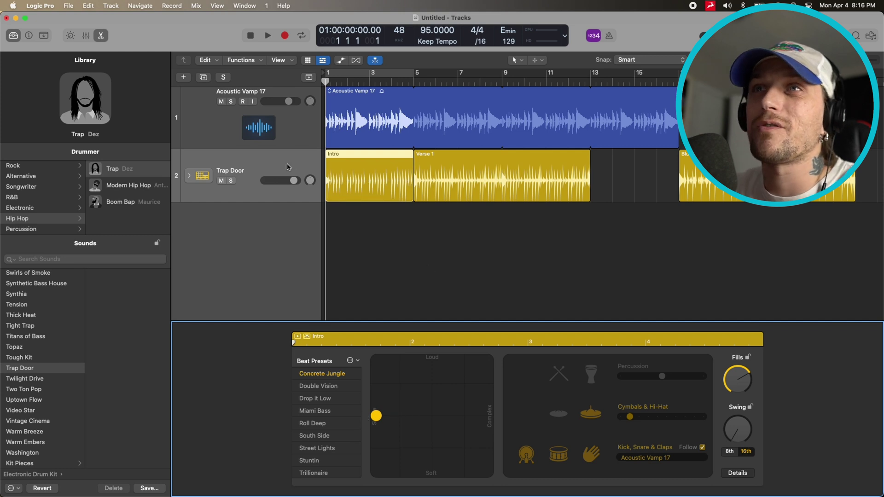
pyautogui.press('space')
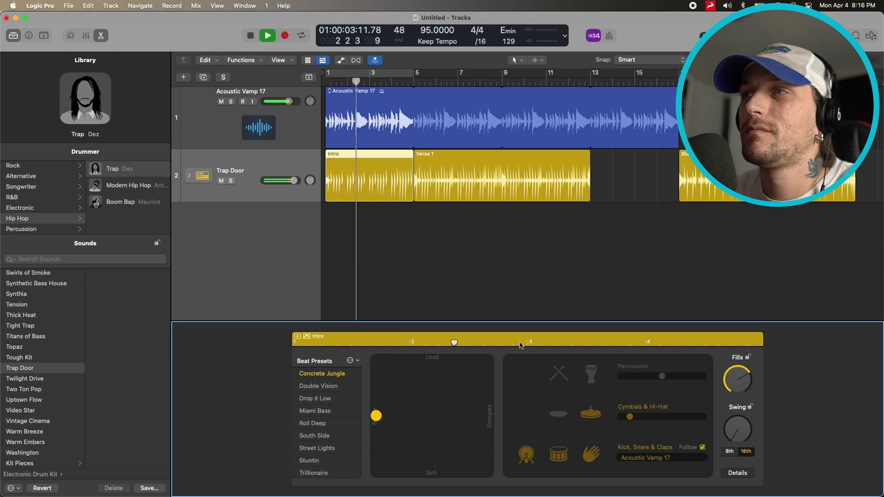
pyautogui.press('space')
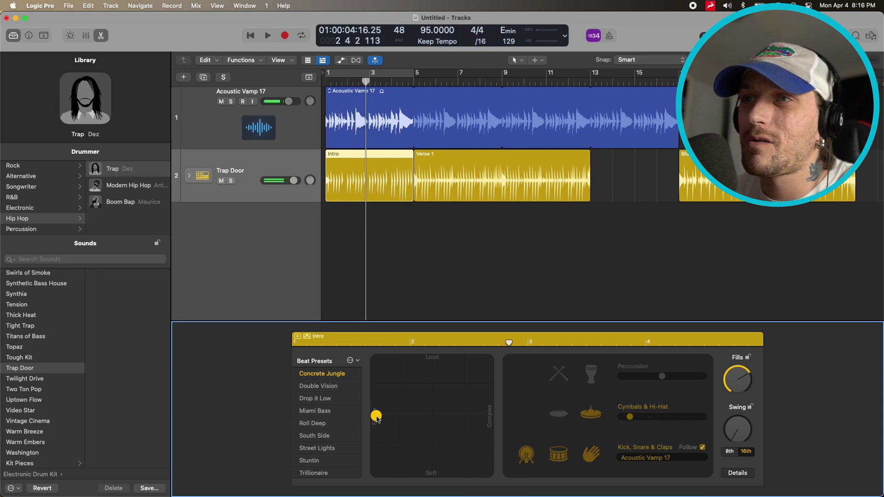
# Set the Intro region to near-maximum complexity at medium loudness and play it from the start
pyautogui.moveTo(378, 417); pyautogui.dragTo(497, 416)
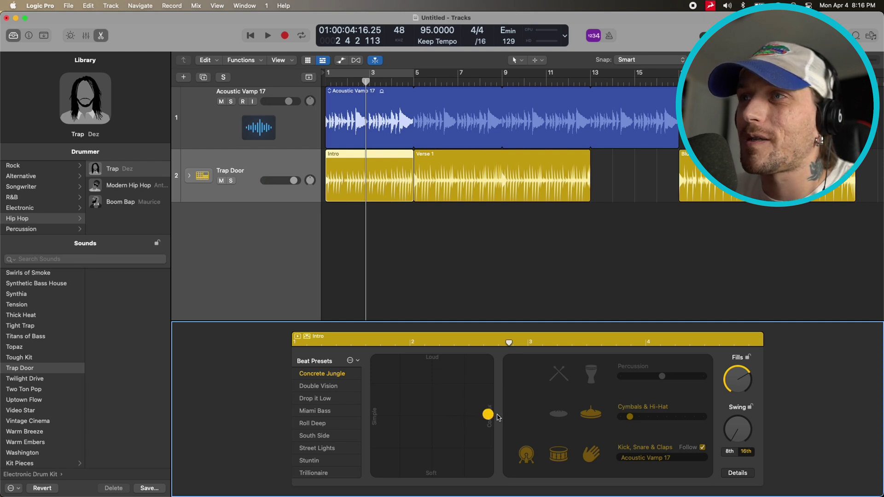
pyautogui.press('Return')
pyautogui.press('space')
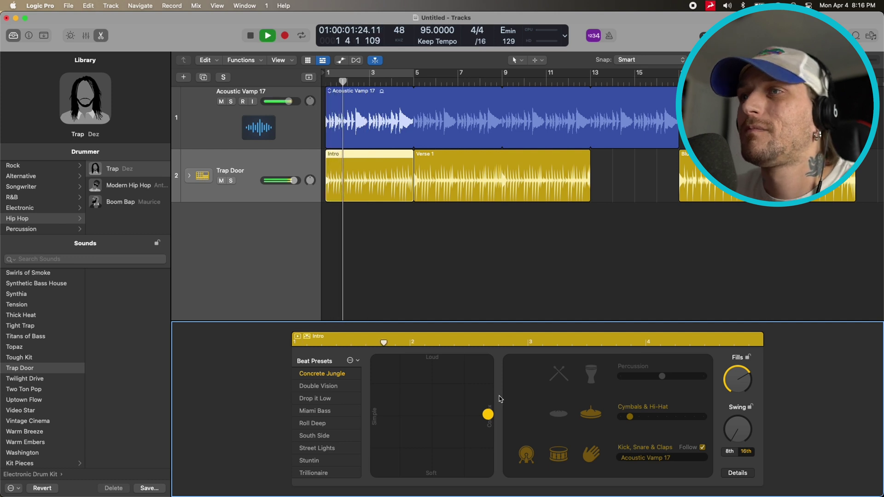
pyautogui.press('space')
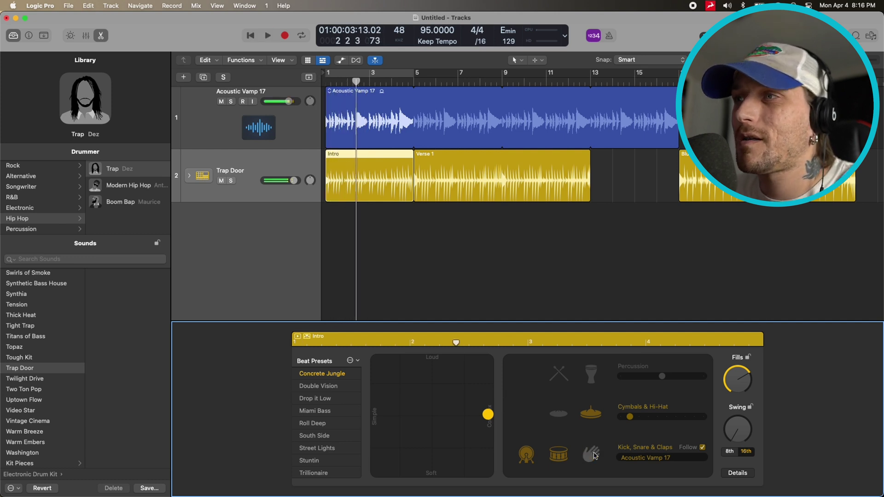
# Turn off the claps in the Intro region and play from the start into Verse 1
pyautogui.press('Return')
pyautogui.press('space')
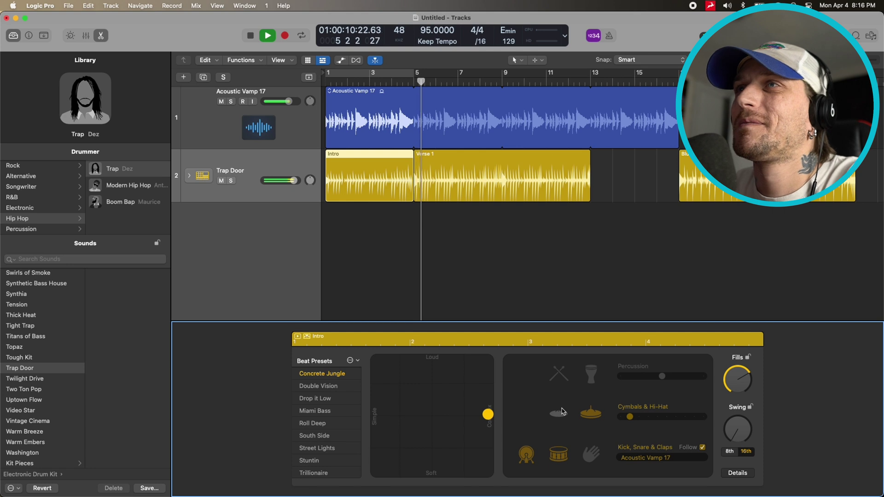
pyautogui.press('space')
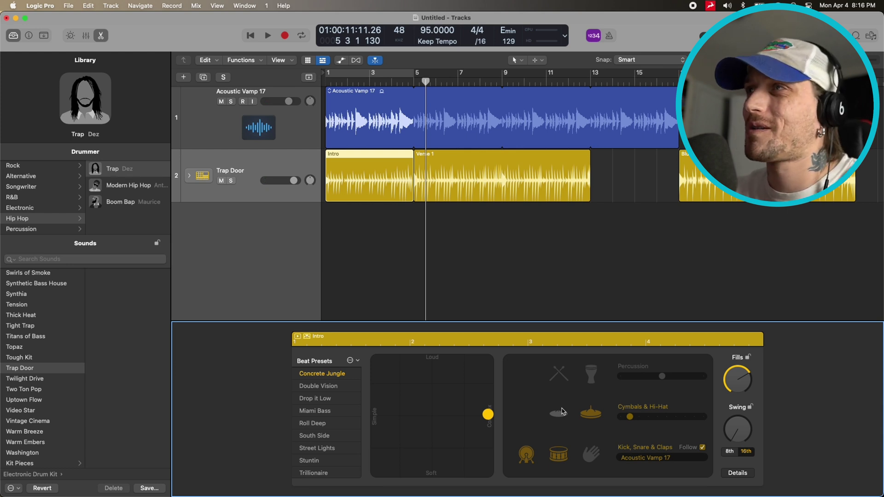
pyautogui.click(241, 234)
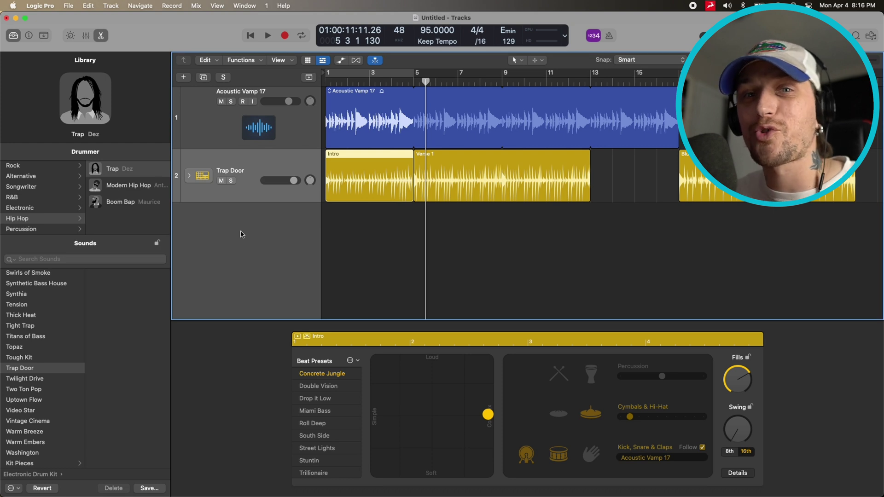